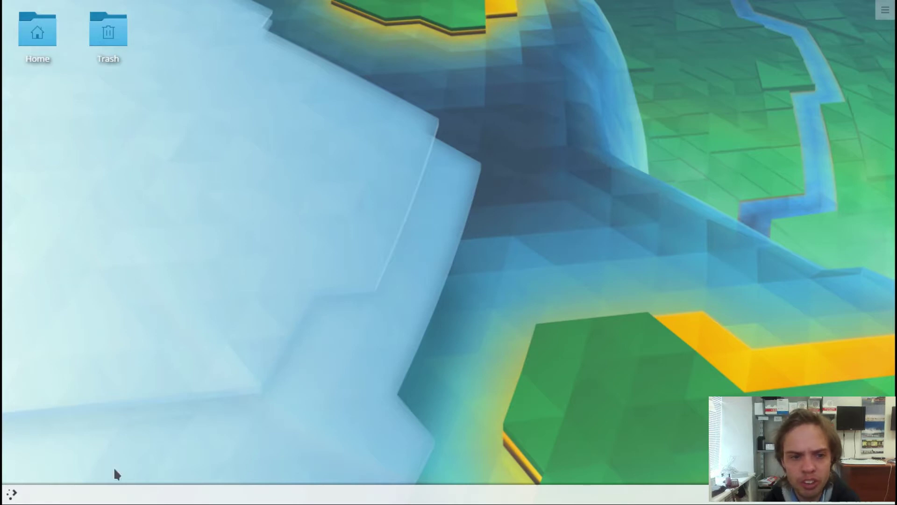
Step: Search the application launcher for "sys", view the system information in Info Center, and close it
{"action": "left_click", "coordinate": [12, 495]}
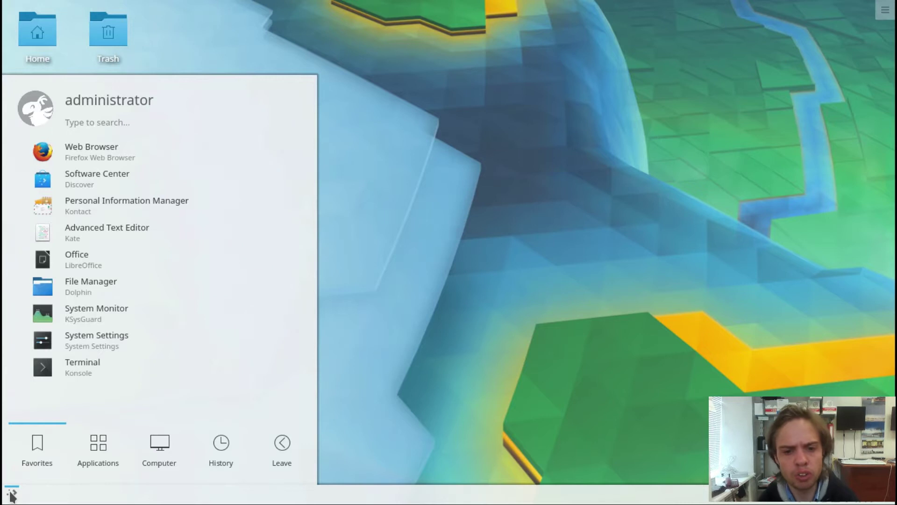
{"action": "type", "text": "sys"}
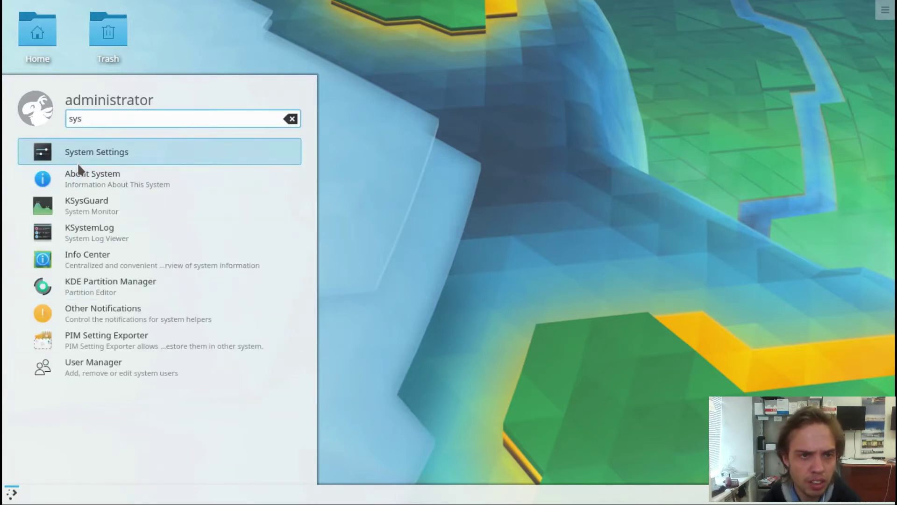
{"action": "left_click", "coordinate": [75, 252]}
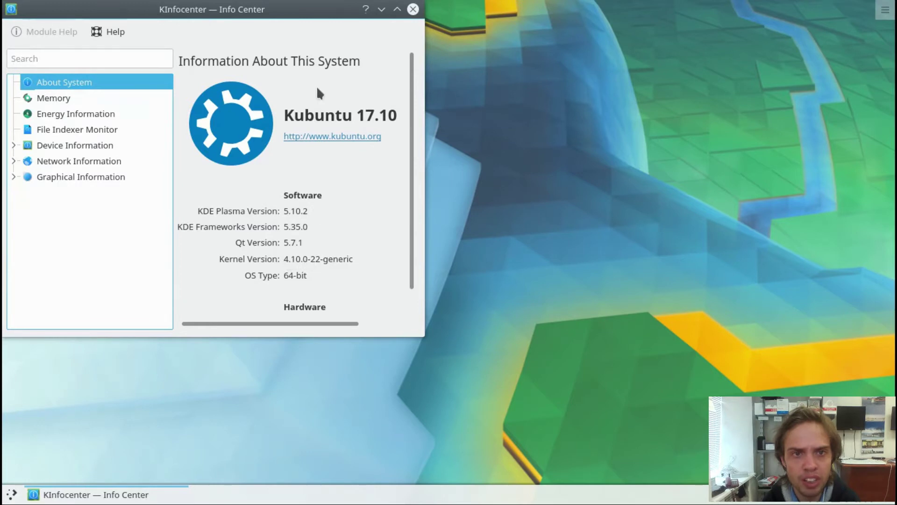
{"action": "left_click", "coordinate": [413, 10]}
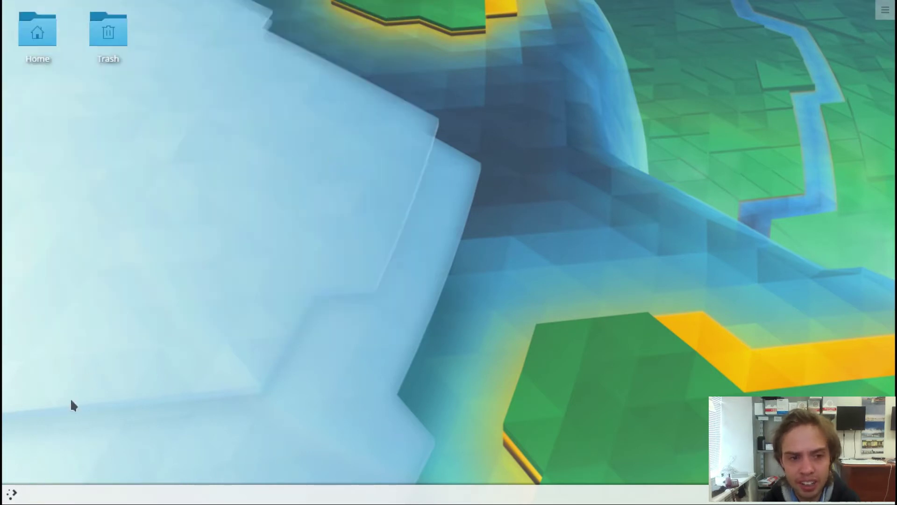
Step: Open System Settings from the launcher favorites, view its categories in a maximized window, and close it
{"action": "left_click", "coordinate": [10, 492]}
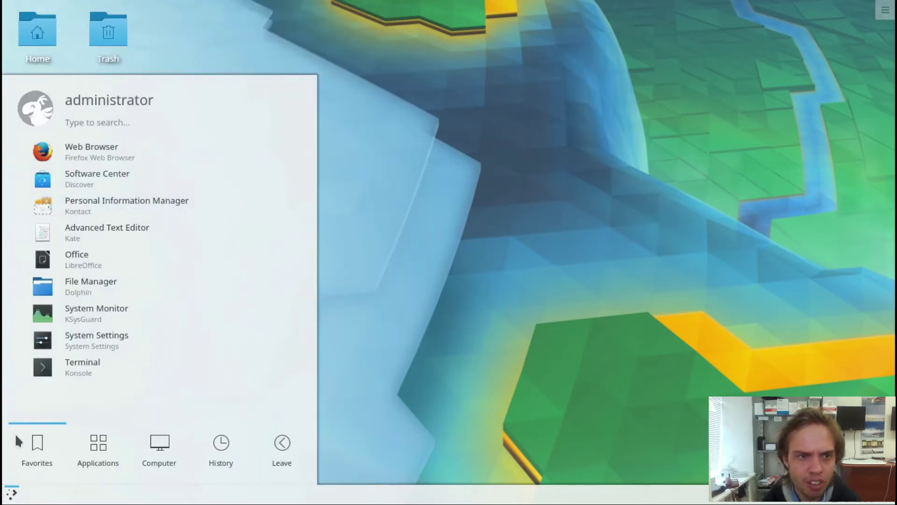
{"action": "left_click", "coordinate": [69, 341]}
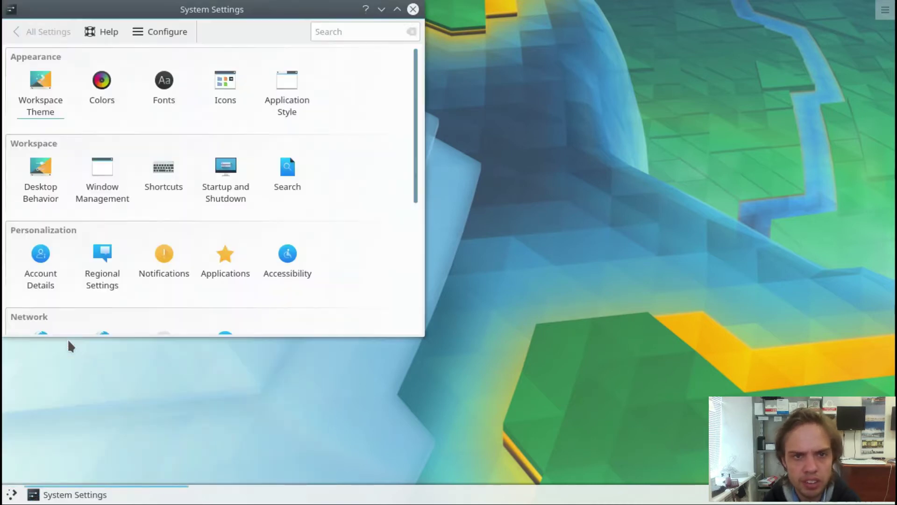
{"action": "left_click", "coordinate": [397, 9]}
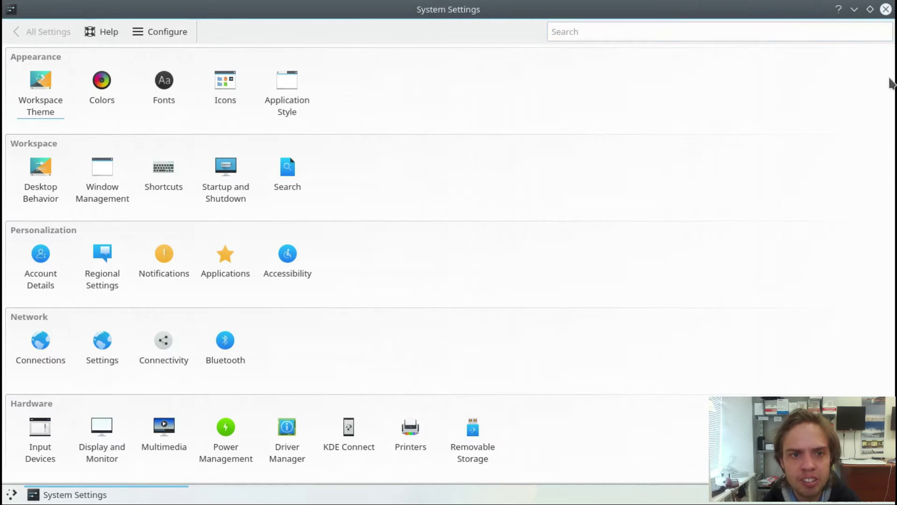
{"action": "left_click", "coordinate": [885, 9]}
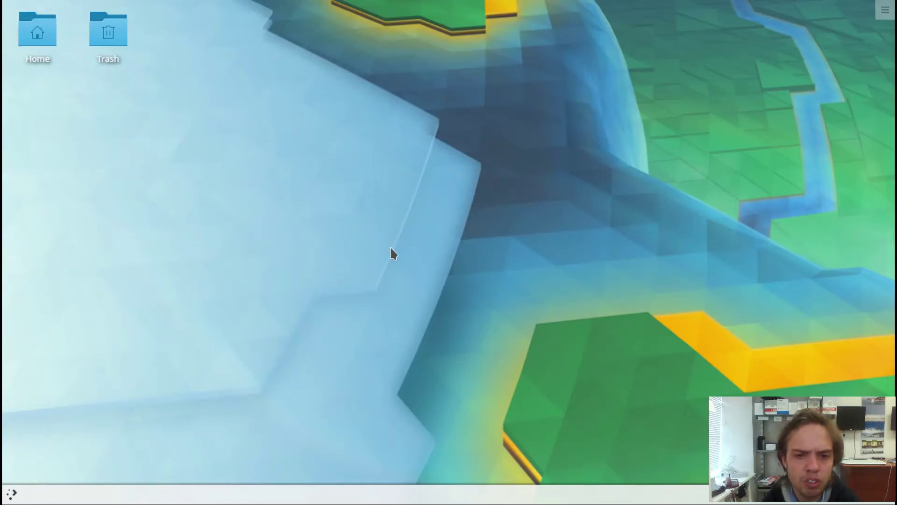
Step: Open the KDE Menu Editor for the application launcher, view its application categories, and close it
{"action": "right_click", "coordinate": [13, 492]}
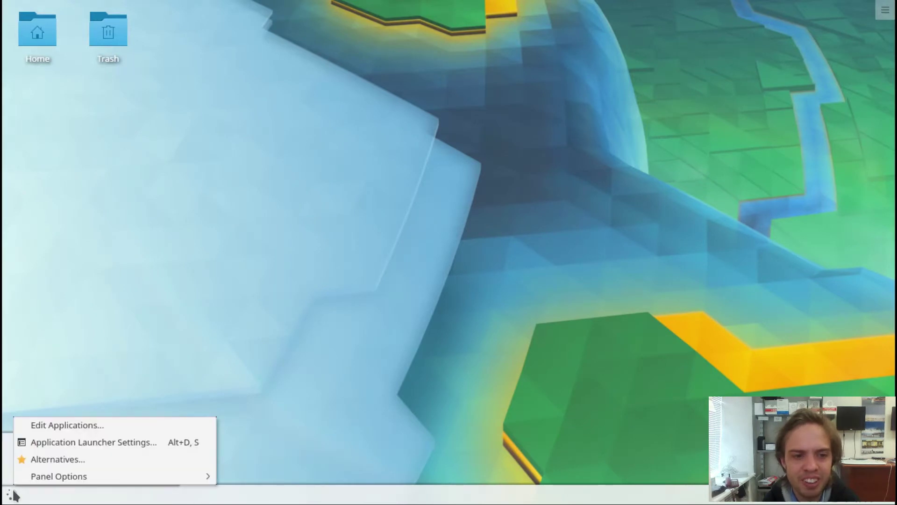
{"action": "left_click", "coordinate": [43, 425]}
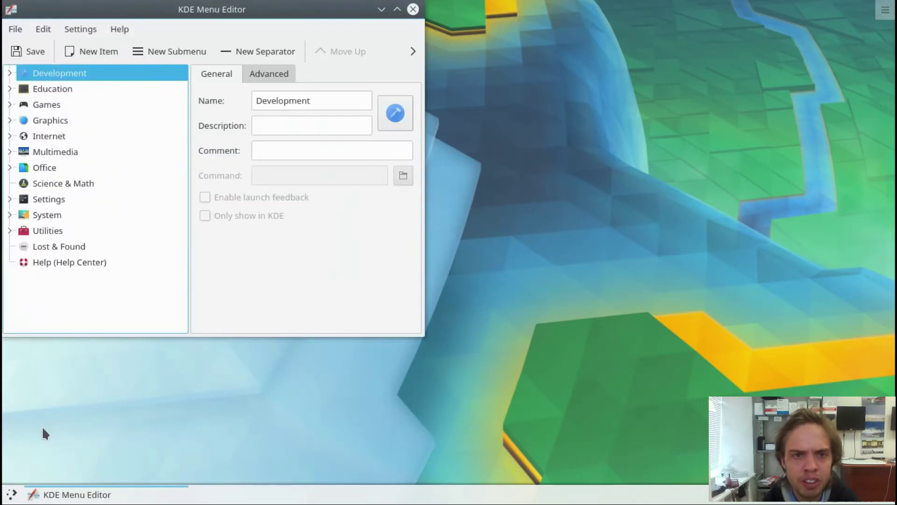
{"action": "left_click", "coordinate": [413, 9]}
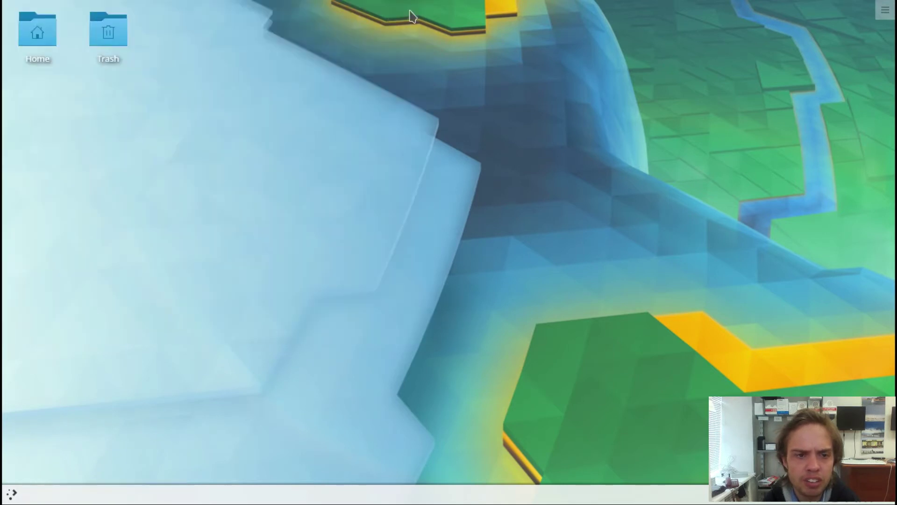
Step: In the Application Launcher settings, make the Often Used tab visible in place of History, hide History, and save the change
{"action": "right_click", "coordinate": [9, 497]}
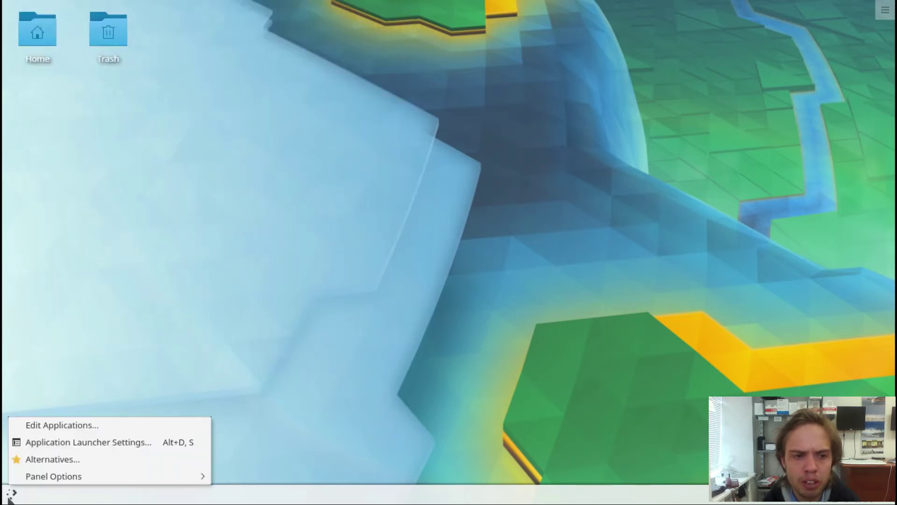
{"action": "left_click", "coordinate": [40, 443]}
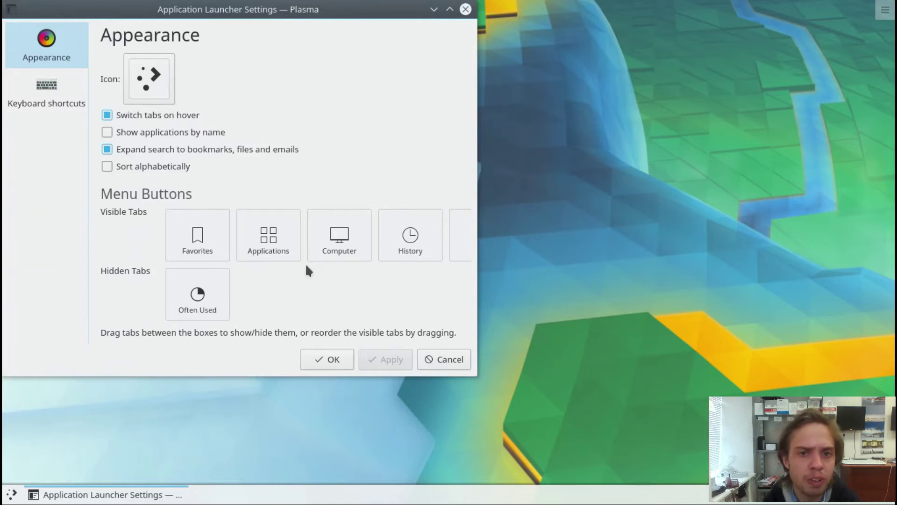
{"action": "left_click", "coordinate": [449, 9]}
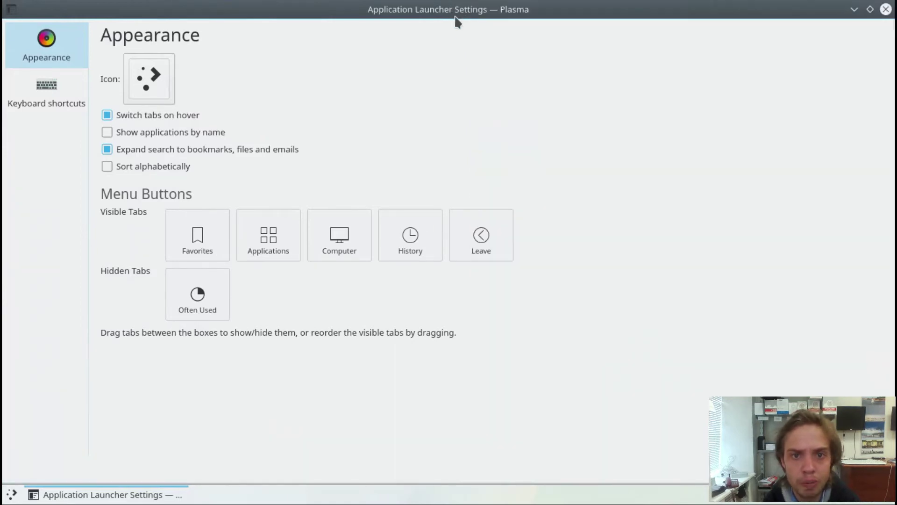
{"action": "left_click_drag", "start_coordinate": [183, 303], "coordinate": [204, 301]}
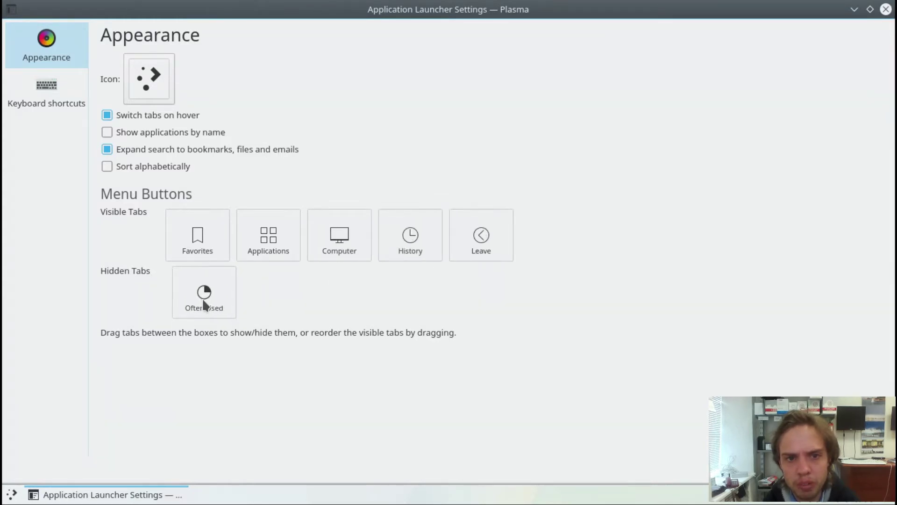
{"action": "left_click_drag", "start_coordinate": [381, 250], "coordinate": [438, 232]}
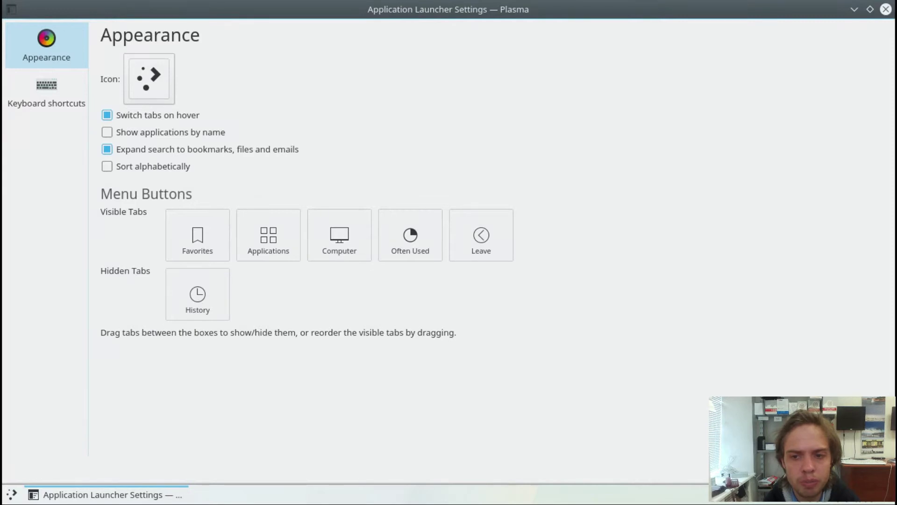
{"action": "left_click", "coordinate": [752, 470]}
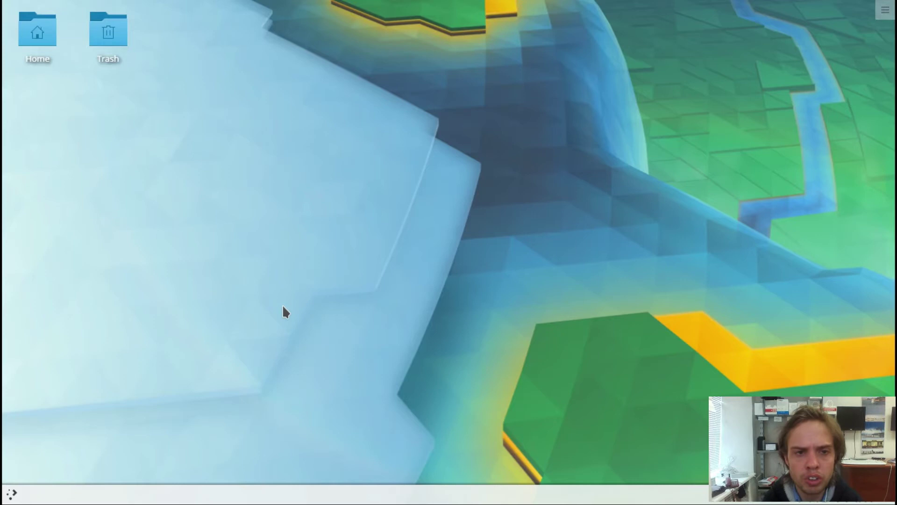
Step: Open two Konsole windows, one from the launcher favorites and one by searching the launcher for "ter"
{"action": "left_click", "coordinate": [10, 493]}
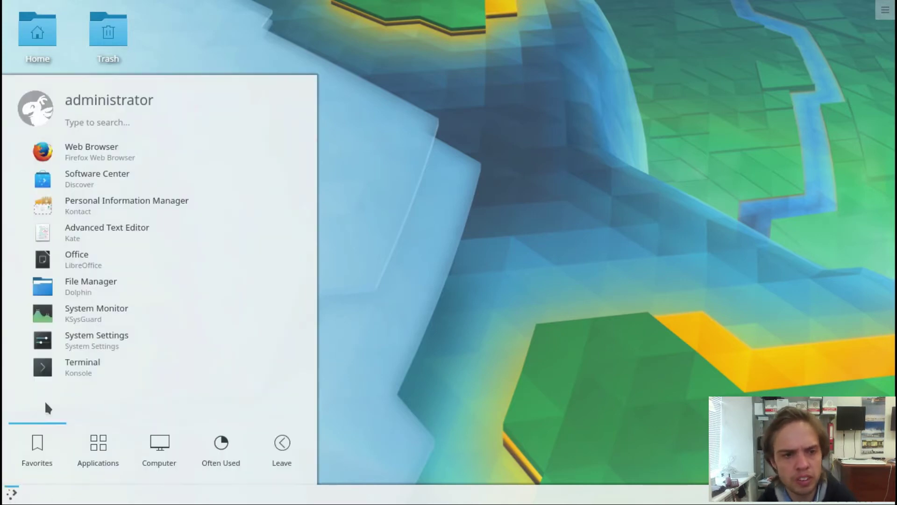
{"action": "left_click", "coordinate": [68, 369]}
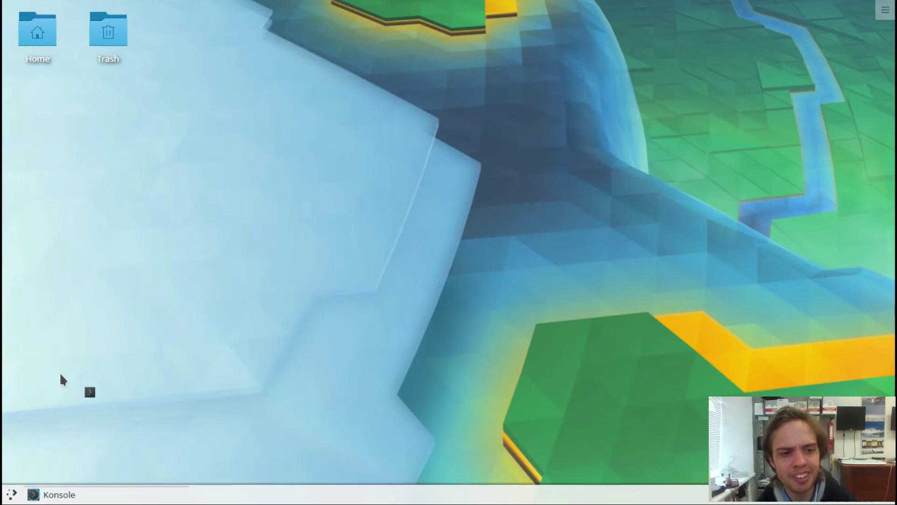
{"action": "left_click", "coordinate": [11, 494]}
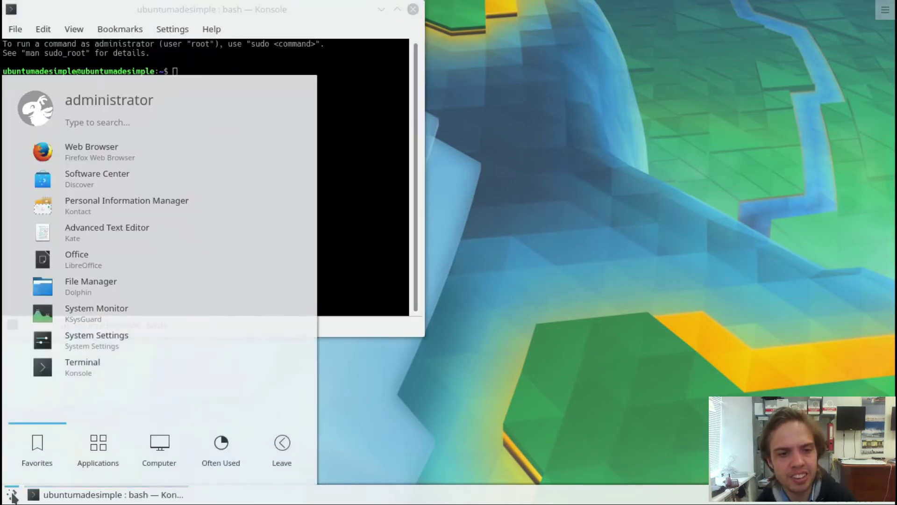
{"action": "type", "text": "y"}
{"action": "key", "text": "BackSpace"}
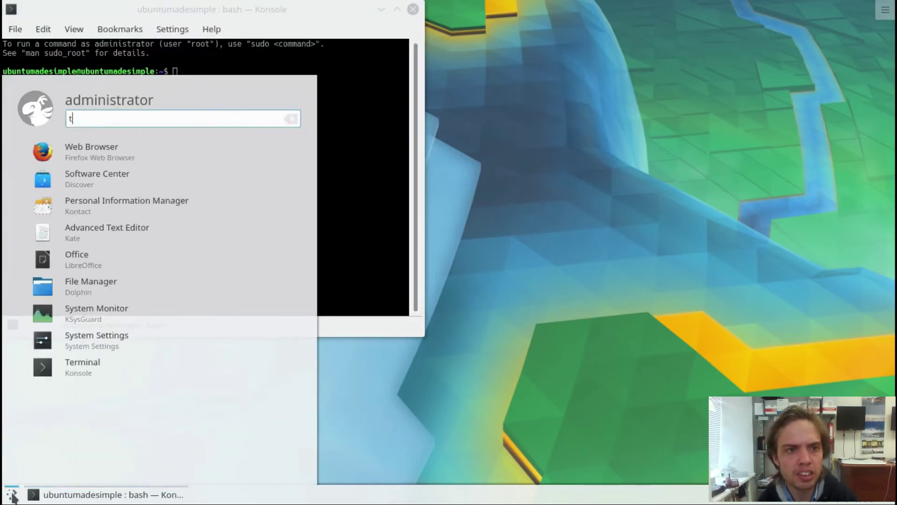
{"action": "type", "text": "ter"}
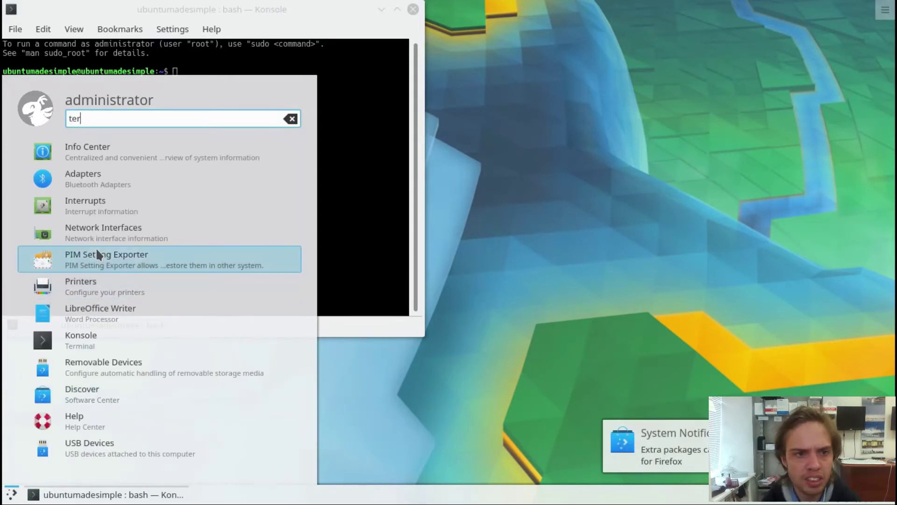
{"action": "left_click", "coordinate": [78, 341]}
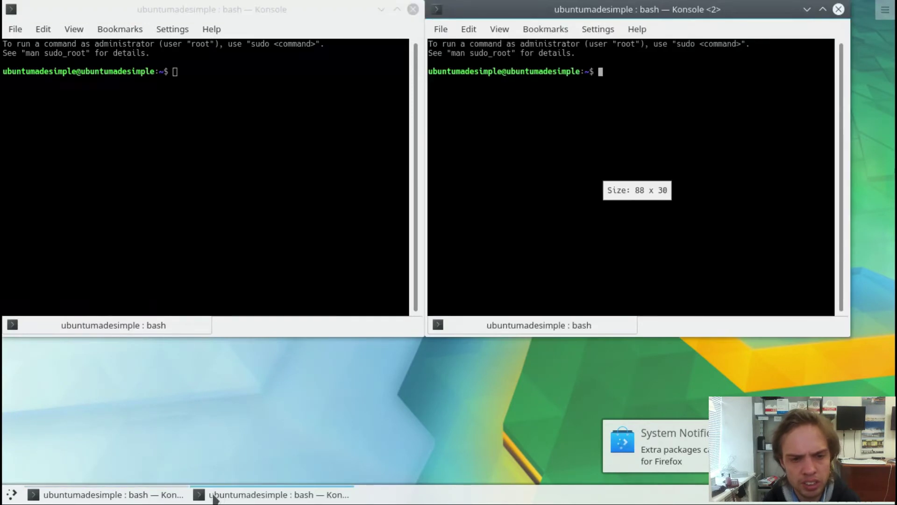
Step: Switch "Allow this program to be grouped" off and back on for Konsole to group its two windows in the taskbar
{"action": "right_click", "coordinate": [117, 500]}
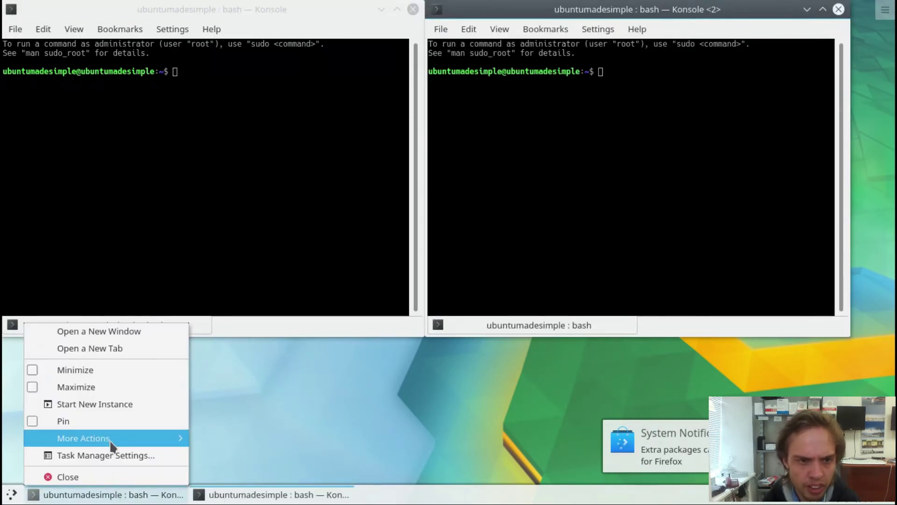
{"action": "mouse_move", "coordinate": [113, 440]}
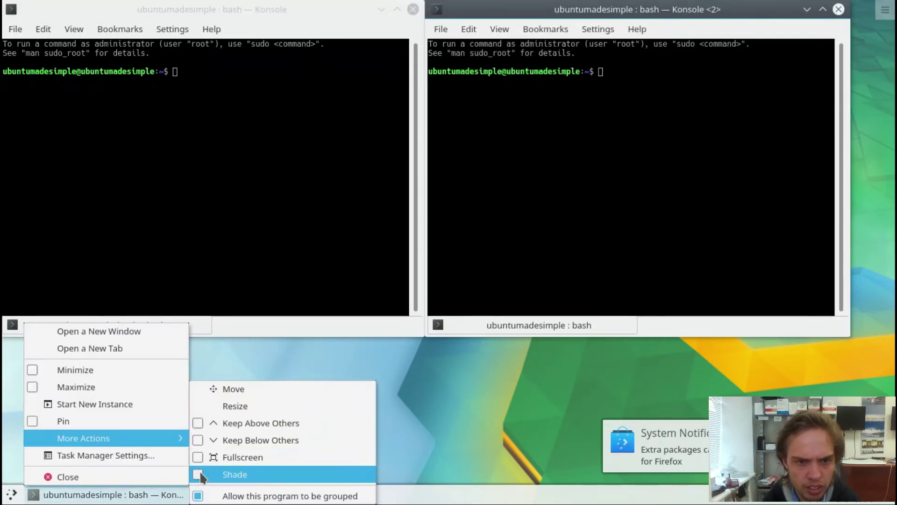
{"action": "left_click", "coordinate": [198, 496]}
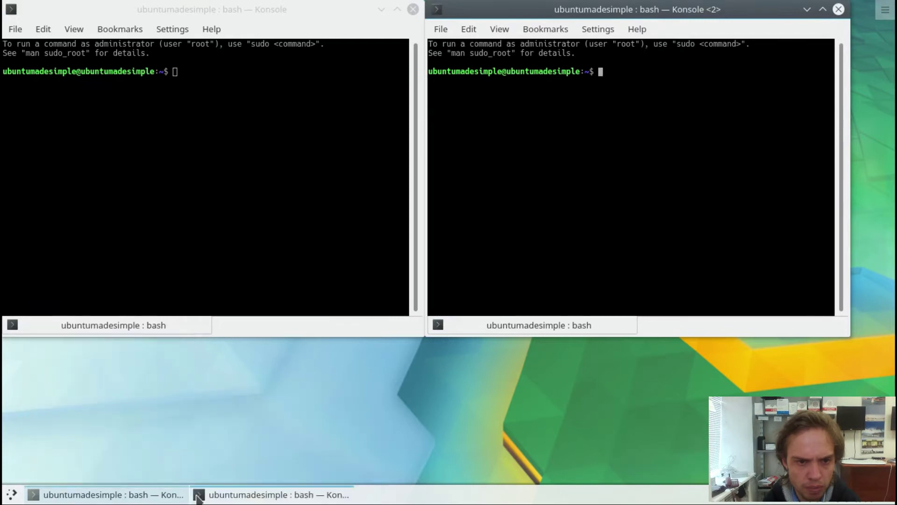
{"action": "right_click", "coordinate": [141, 495]}
{"action": "mouse_move", "coordinate": [133, 439]}
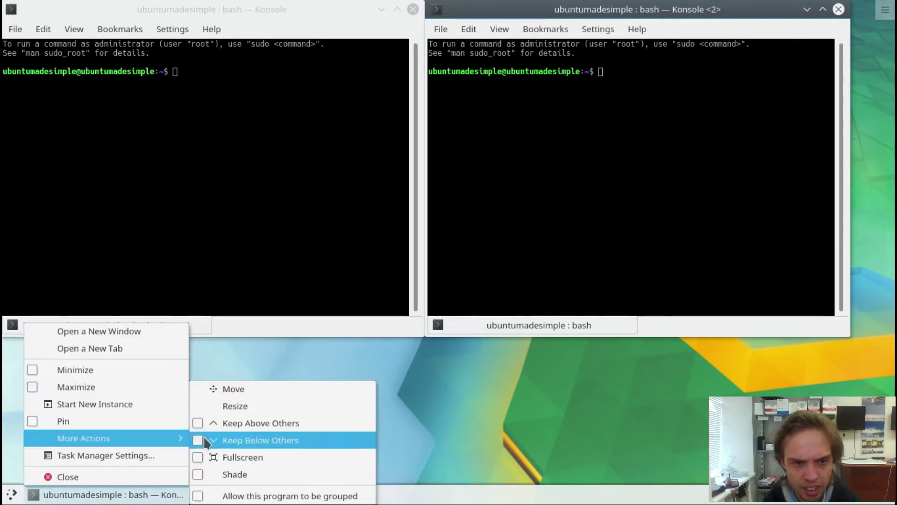
{"action": "left_click", "coordinate": [197, 497]}
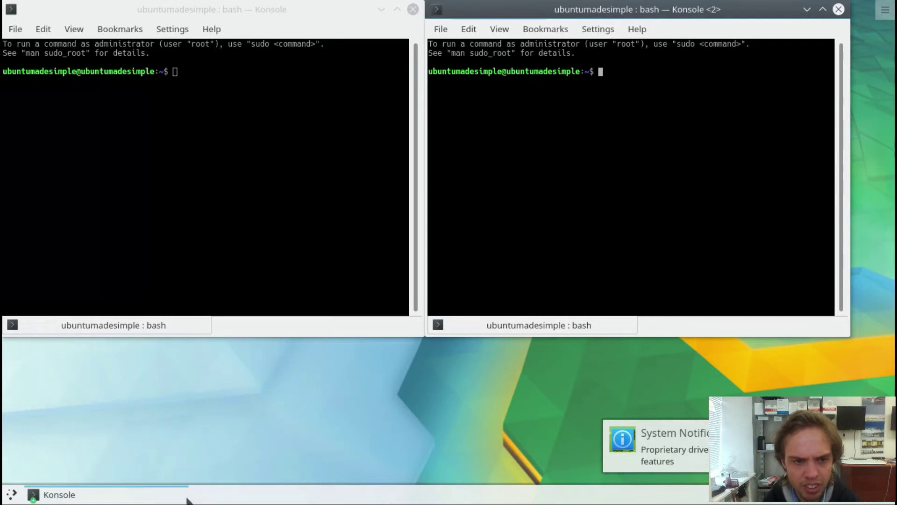
Step: Dismiss the Konsole taskbar entry's options and close both Konsole windows
{"action": "right_click", "coordinate": [124, 499]}
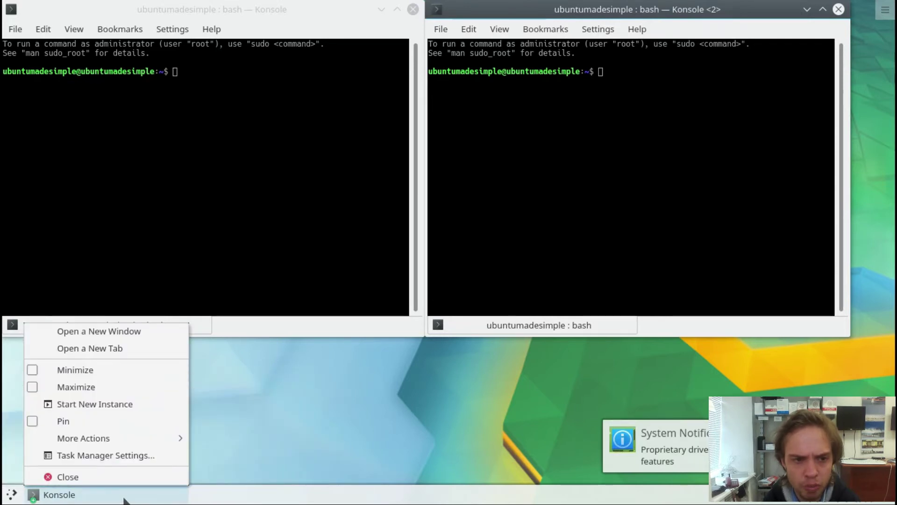
{"action": "left_click", "coordinate": [243, 436]}
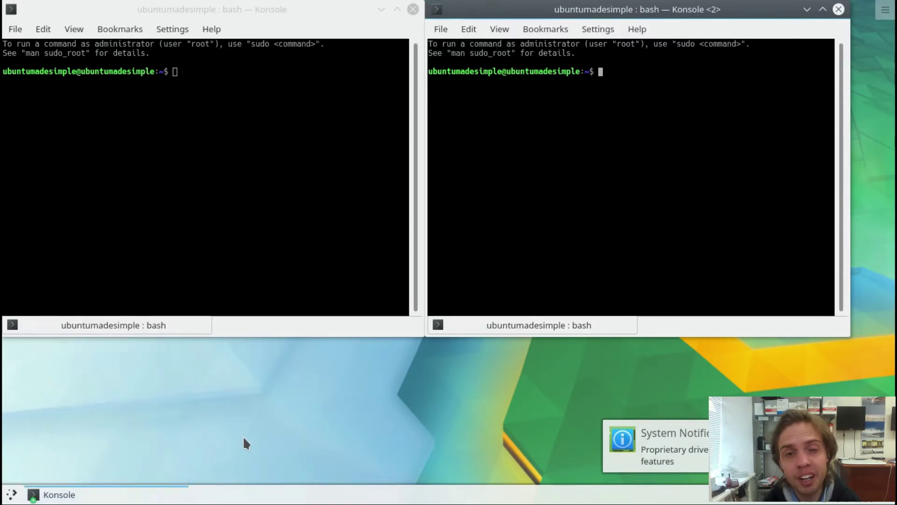
{"action": "left_click", "coordinate": [414, 11]}
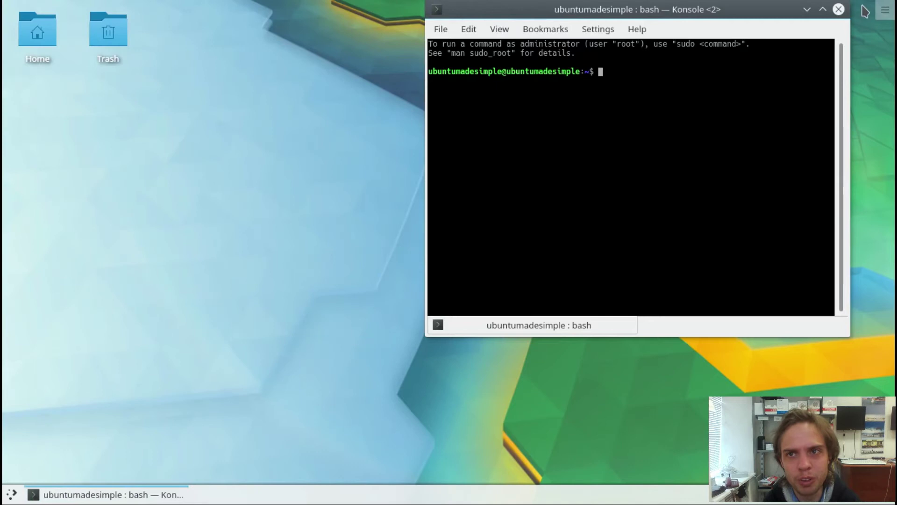
{"action": "left_click", "coordinate": [840, 10]}
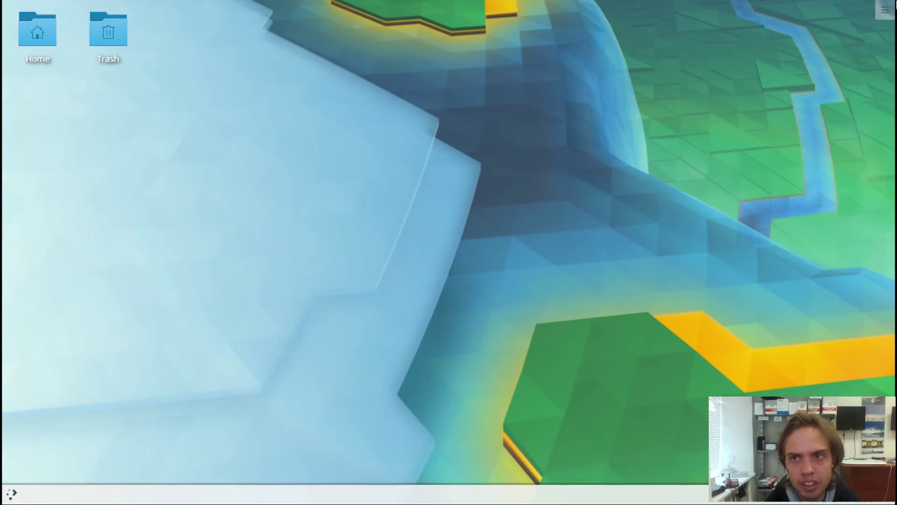
Step: Examine the desktop's context options, including the Create New choices, and open the desktop toolbox options
{"action": "right_click", "coordinate": [469, 135]}
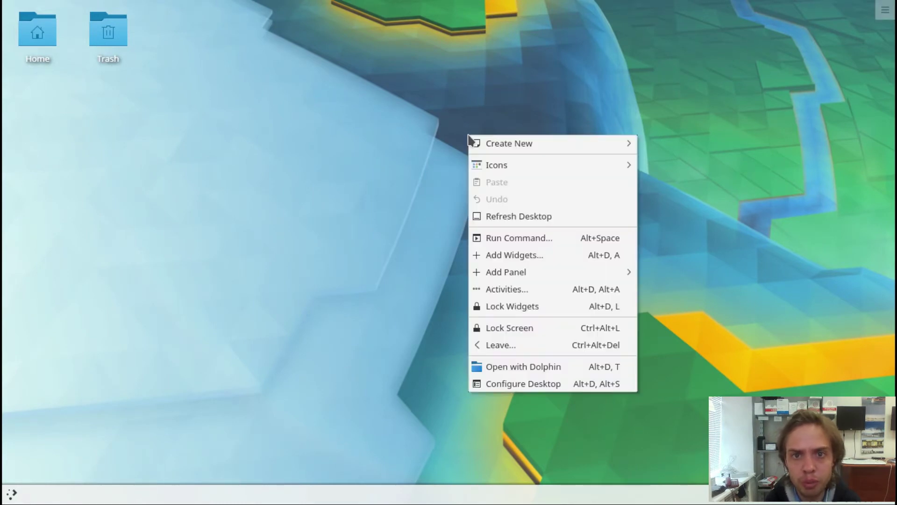
{"action": "mouse_move", "coordinate": [510, 142]}
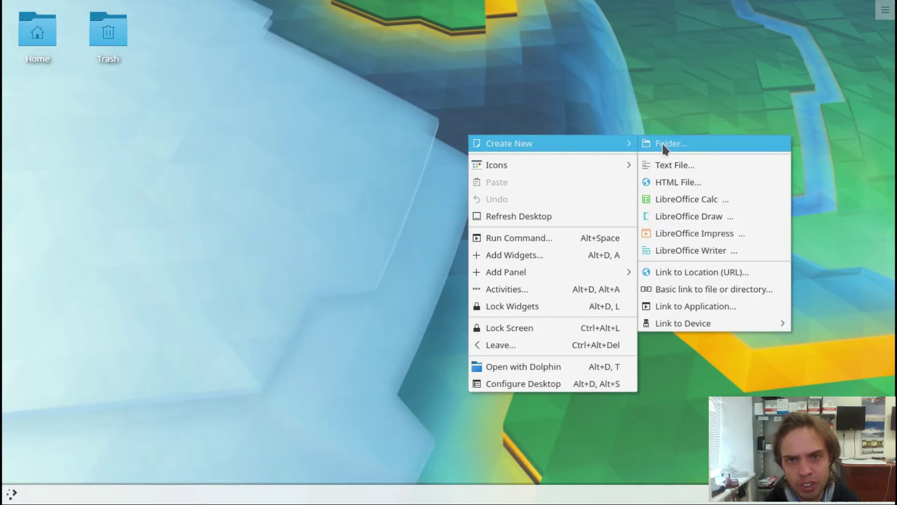
{"action": "mouse_move", "coordinate": [702, 323]}
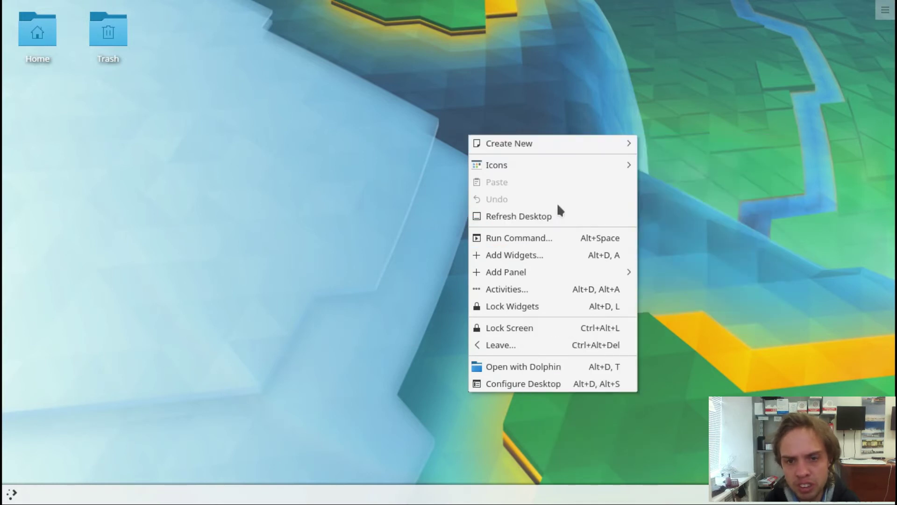
{"action": "left_click", "coordinate": [888, 10]}
{"action": "left_click", "coordinate": [888, 11]}
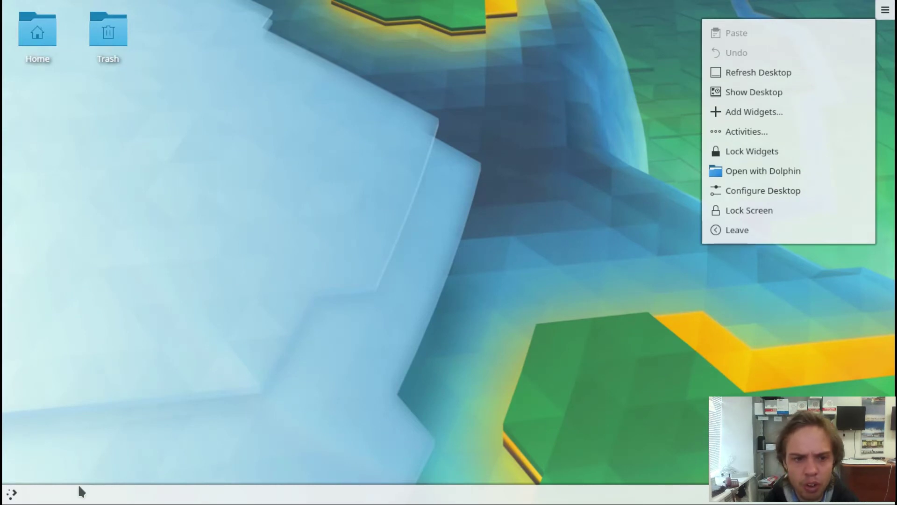
Step: Replace the panel's Task Manager with the Icons-only Task Manager and open the Home folder to view its taskbar icon
{"action": "right_click", "coordinate": [73, 496]}
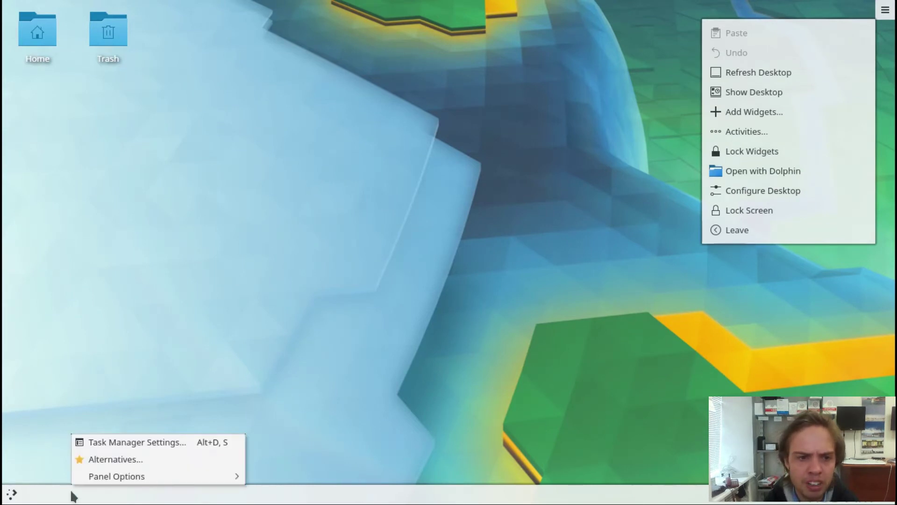
{"action": "left_click", "coordinate": [103, 460]}
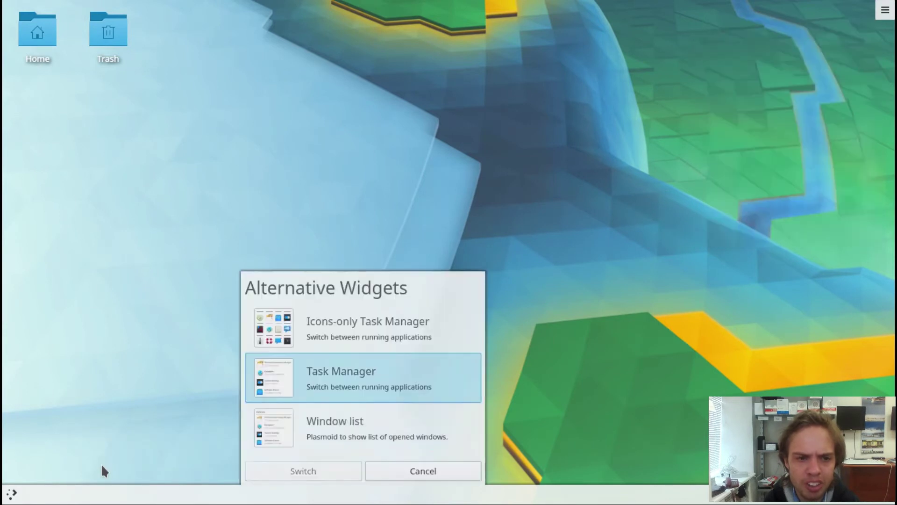
{"action": "left_click", "coordinate": [287, 337]}
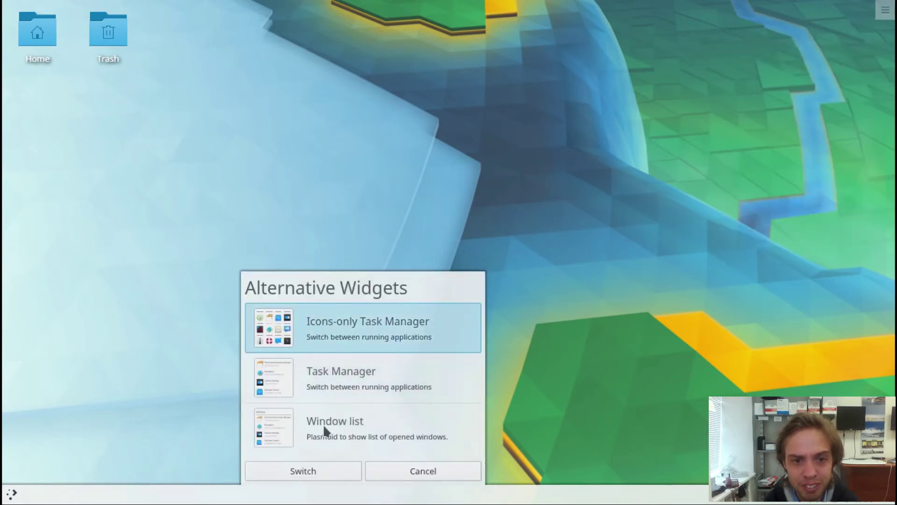
{"action": "left_click", "coordinate": [304, 471]}
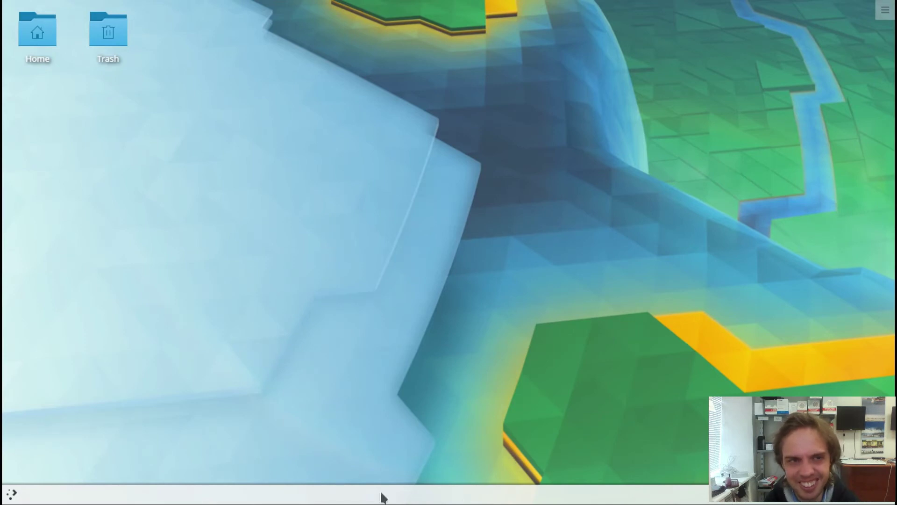
{"action": "left_click", "coordinate": [38, 38]}
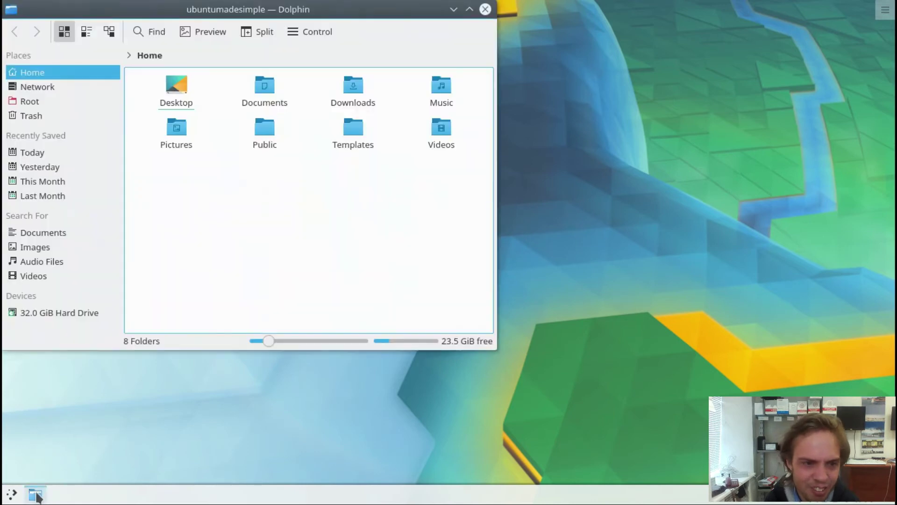
{"action": "mouse_move", "coordinate": [38, 498]}
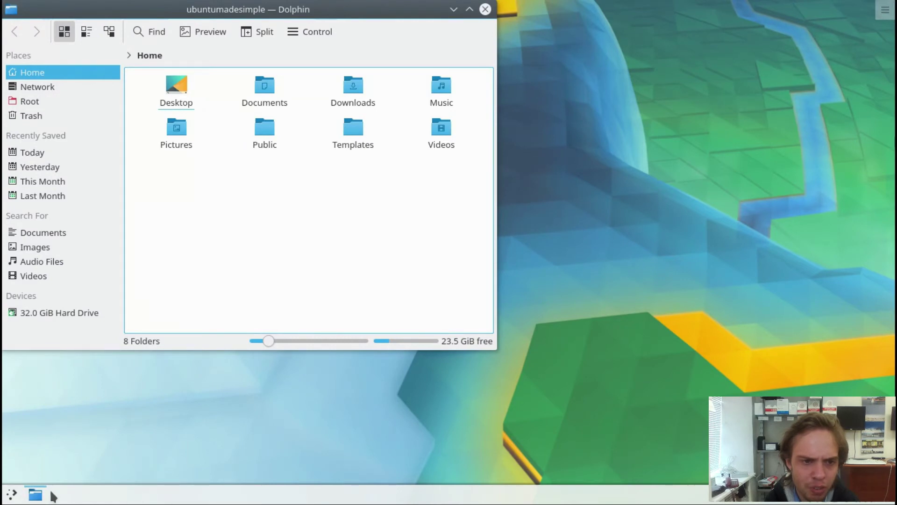
Step: Replace the panel's Icons-only Task Manager with the Window list widget and check its list of open windows
{"action": "right_click", "coordinate": [79, 499]}
{"action": "left_click", "coordinate": [92, 459]}
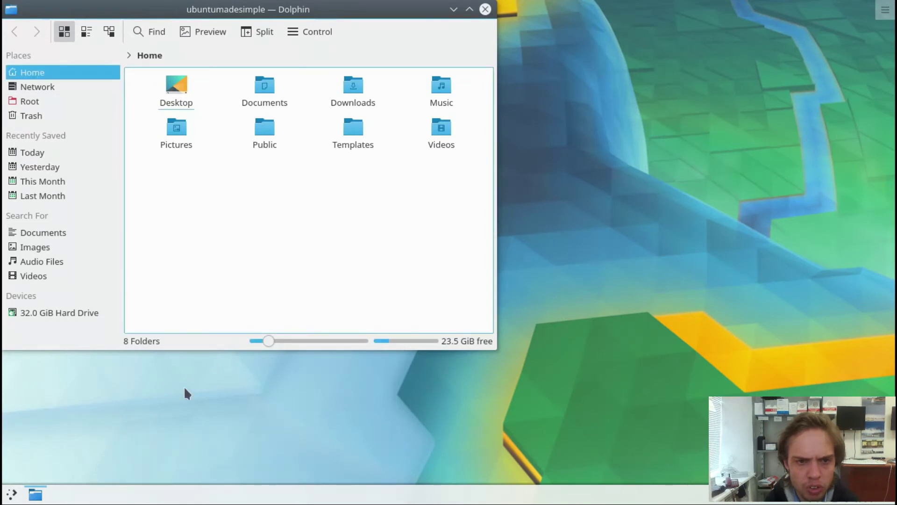
{"action": "left_click", "coordinate": [286, 421]}
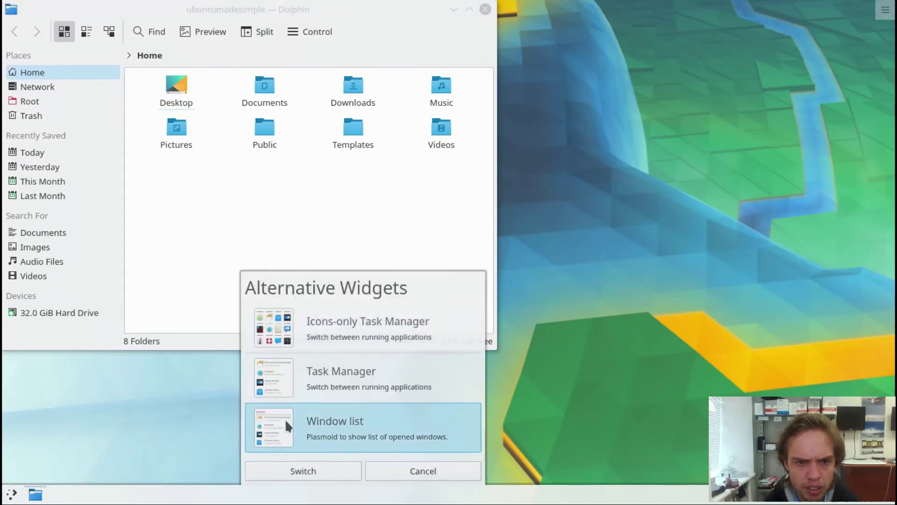
{"action": "left_click", "coordinate": [310, 469]}
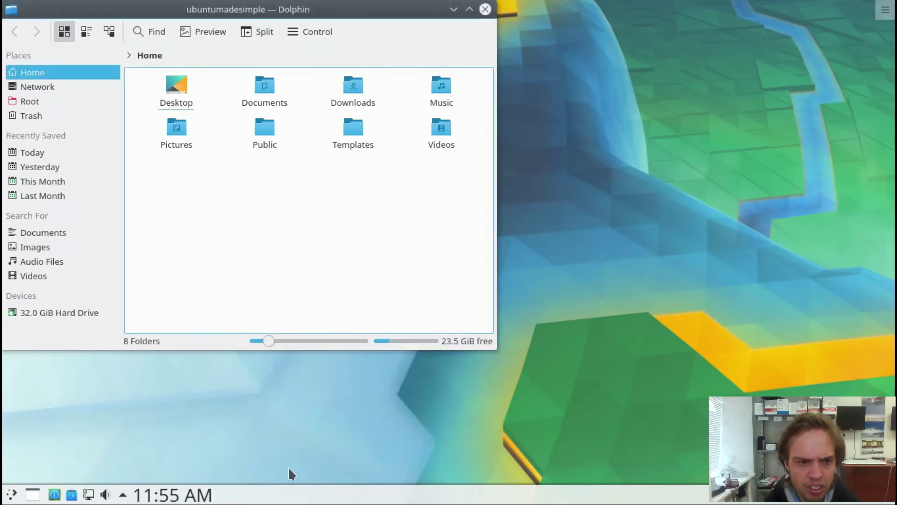
{"action": "left_click", "coordinate": [33, 495]}
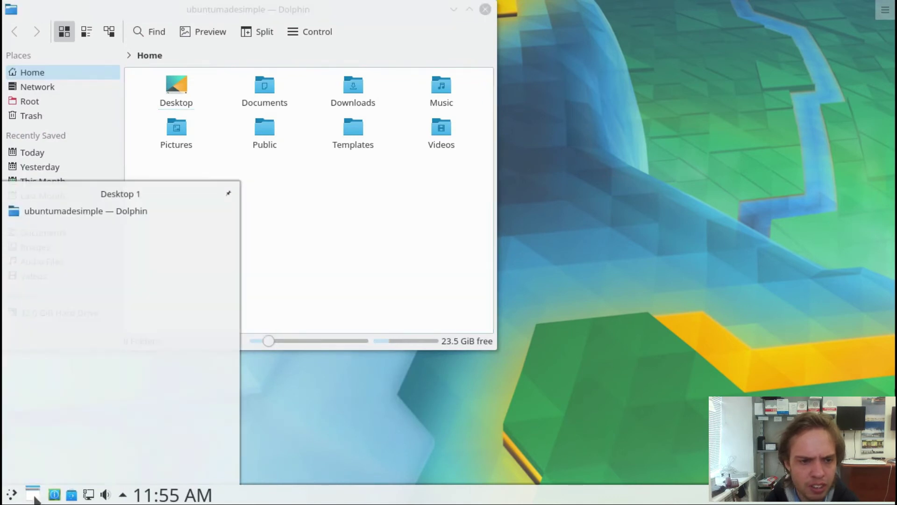
{"action": "left_click", "coordinate": [34, 495]}
Step: Check the current Application Launcher and replace it with the Application Dashboard alternative
{"action": "left_click", "coordinate": [11, 495]}
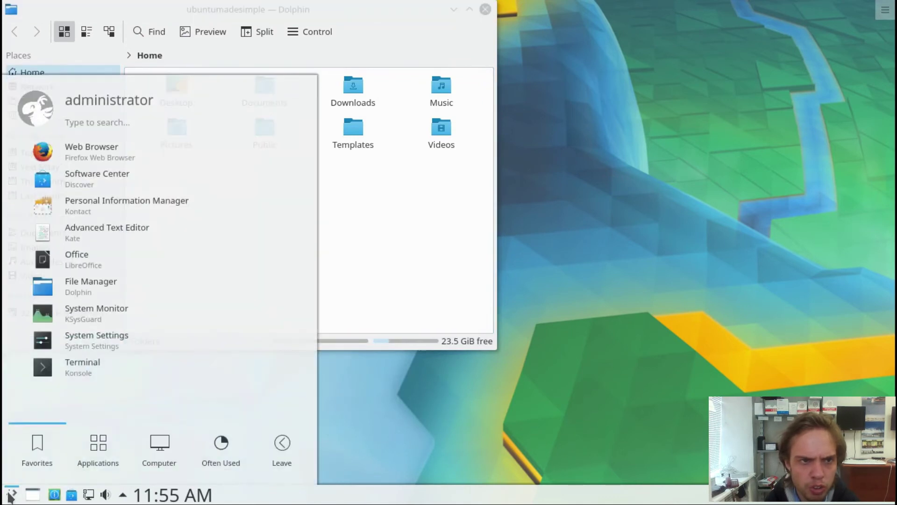
{"action": "left_click", "coordinate": [12, 497]}
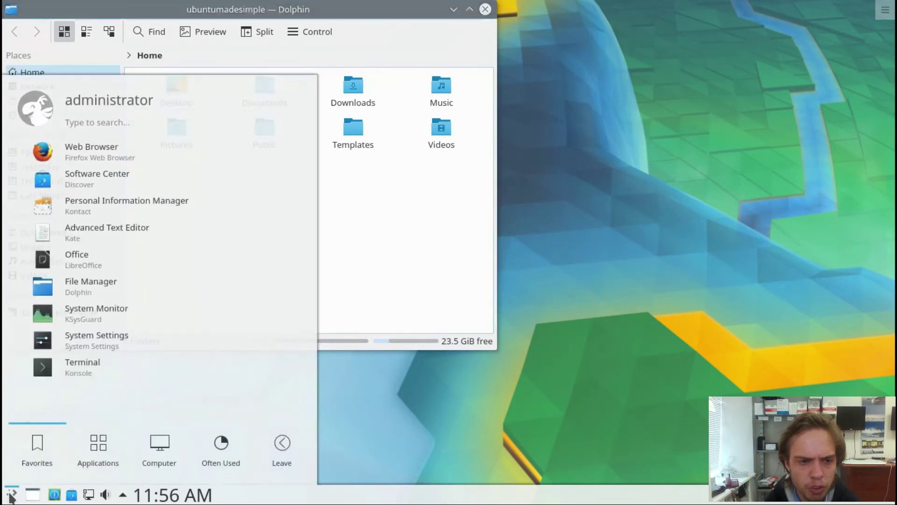
{"action": "left_click", "coordinate": [11, 496]}
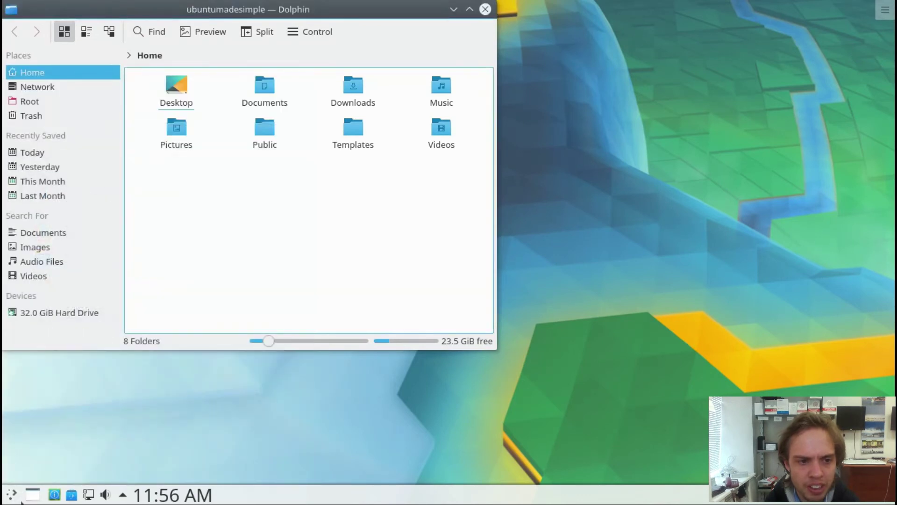
{"action": "right_click", "coordinate": [19, 498]}
{"action": "left_click", "coordinate": [44, 460]}
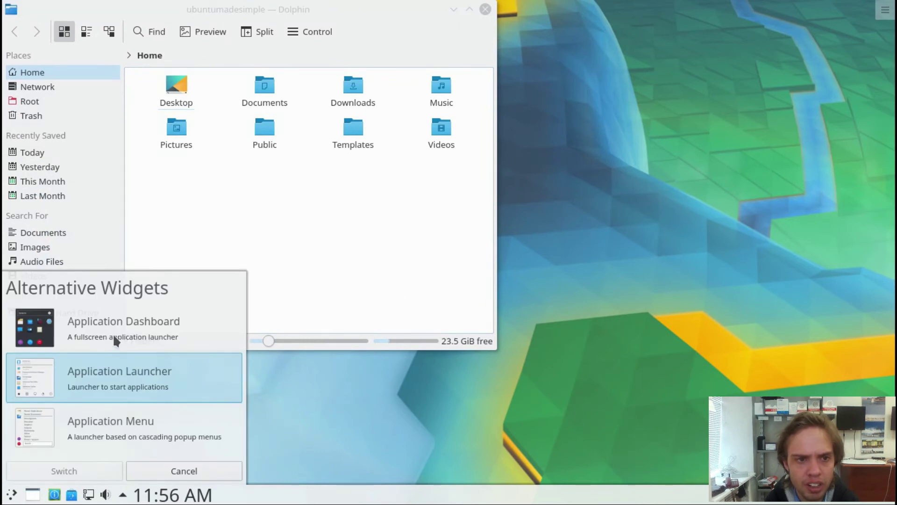
{"action": "left_click", "coordinate": [113, 339]}
{"action": "left_click", "coordinate": [73, 464]}
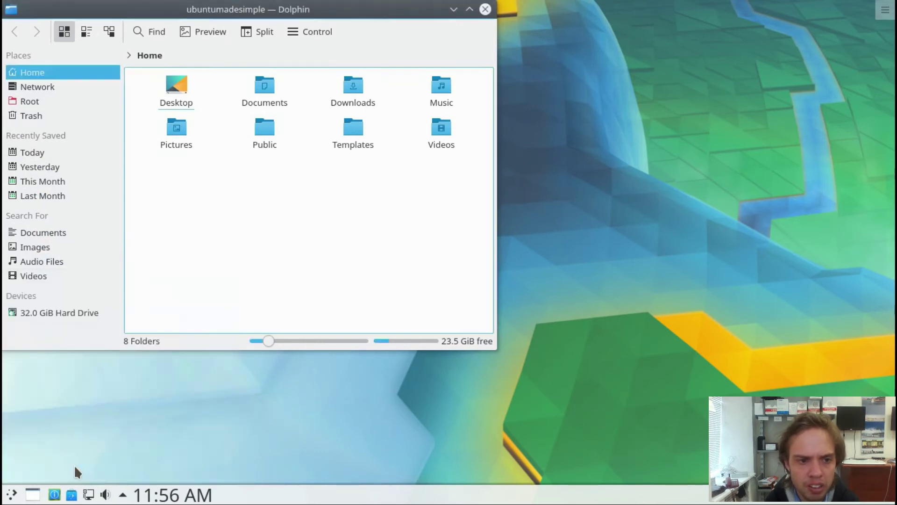
Step: Open the Application Dashboard, view its Widgets page, and close the dashboard
{"action": "left_click", "coordinate": [7, 498]}
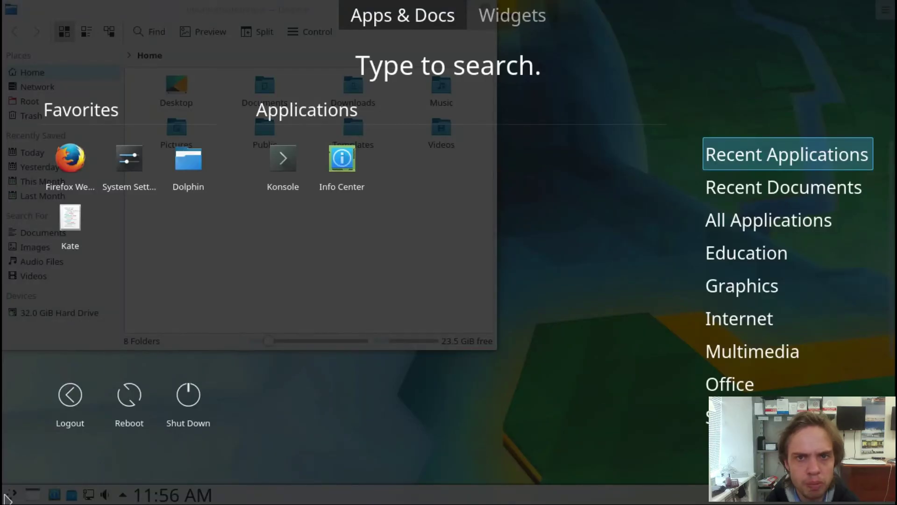
{"action": "left_click", "coordinate": [499, 21]}
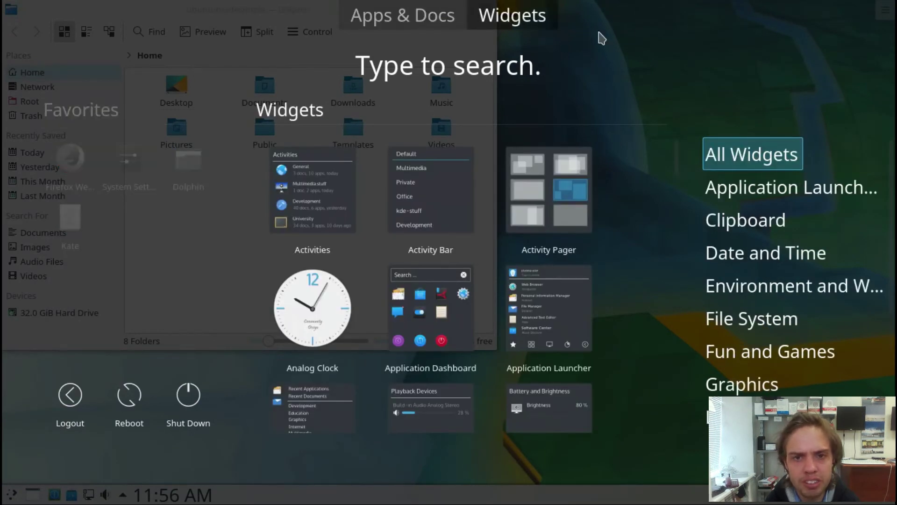
{"action": "left_click", "coordinate": [674, 47]}
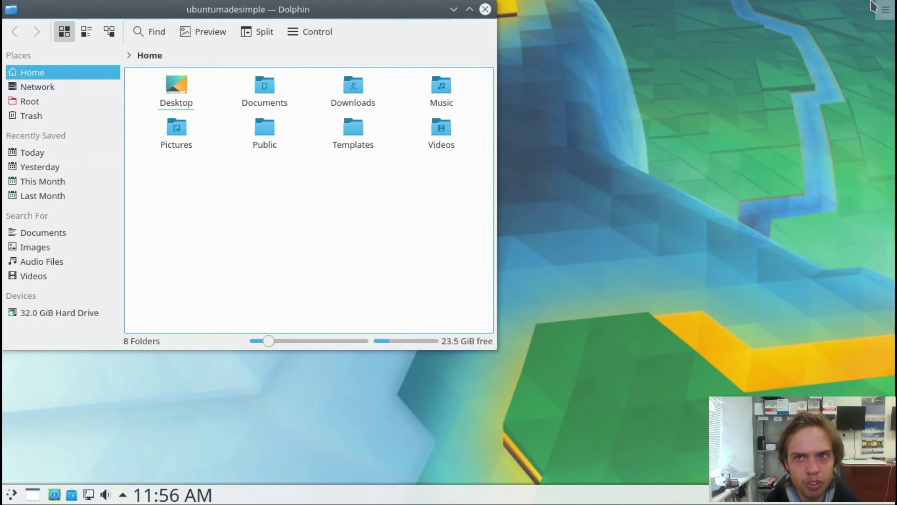
Step: Add the System Load Viewer widget to the desktop's upper-right corner and close the widget list and the Dolphin window
{"action": "left_click", "coordinate": [885, 11]}
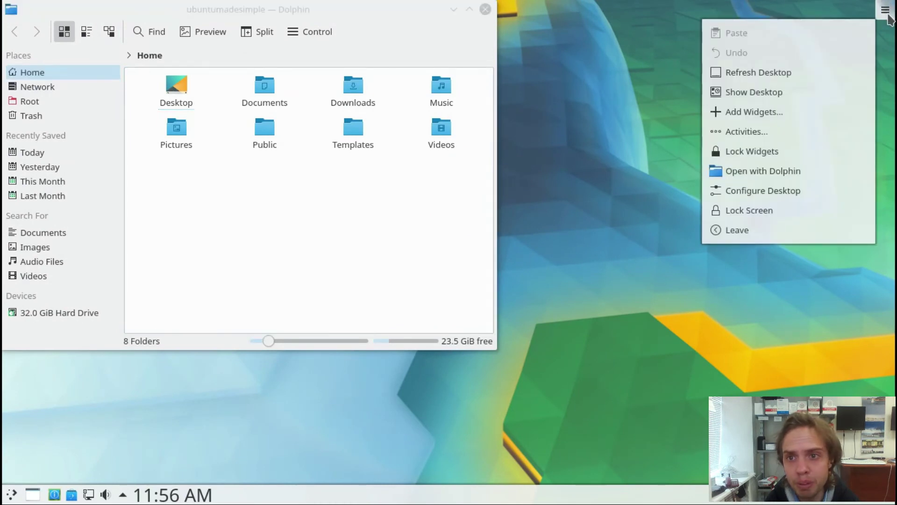
{"action": "left_click", "coordinate": [765, 112]}
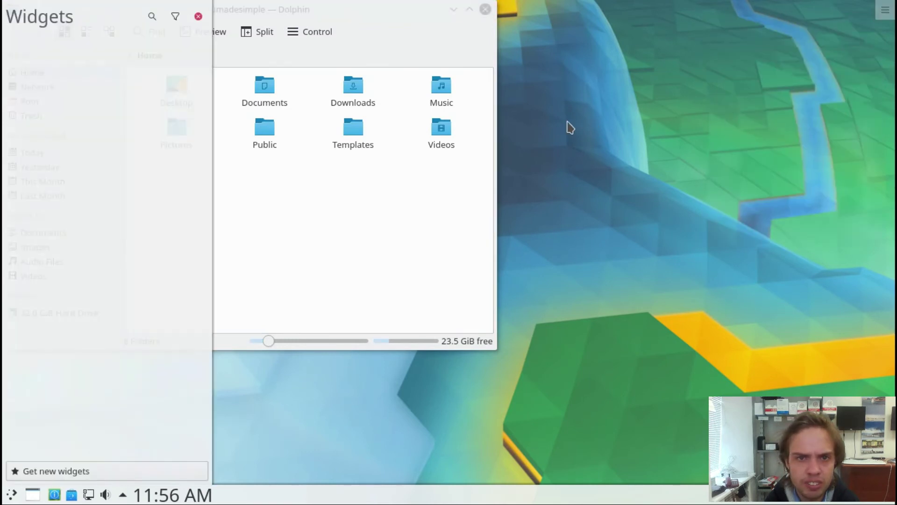
{"action": "left_click_drag", "start_coordinate": [205, 53], "coordinate": [197, 379]}
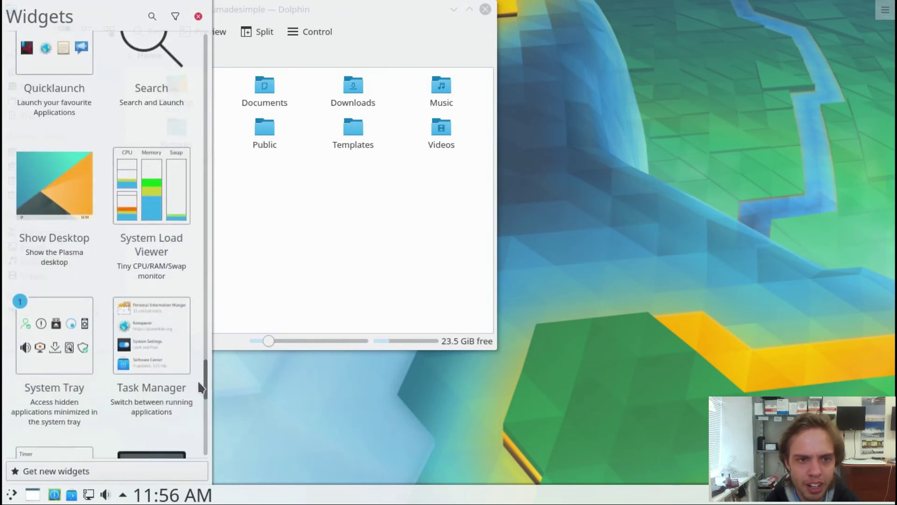
{"action": "left_click_drag", "start_coordinate": [148, 233], "coordinate": [825, 149]}
{"action": "left_click_drag", "start_coordinate": [834, 112], "coordinate": [824, 39]}
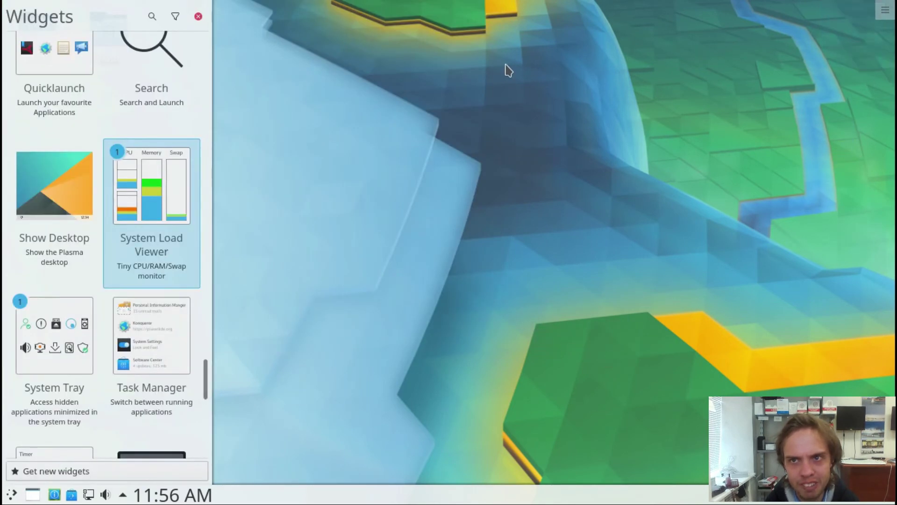
{"action": "left_click", "coordinate": [198, 16]}
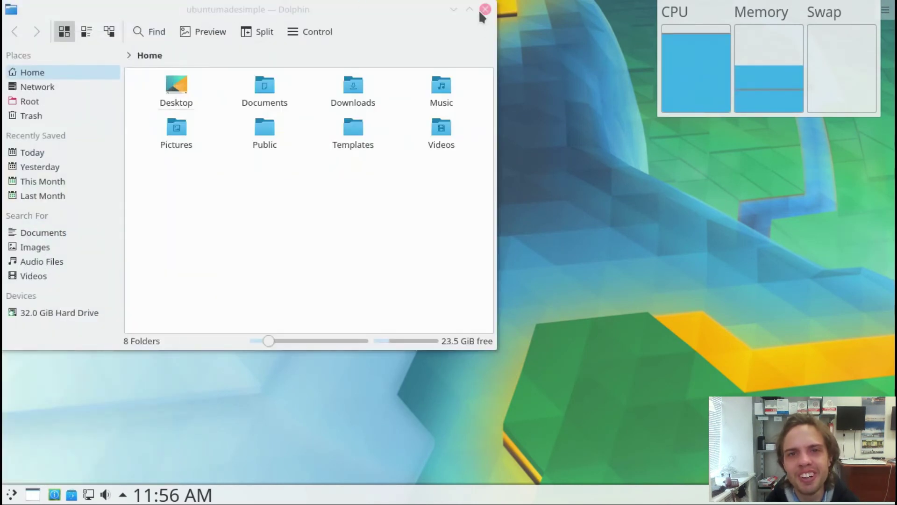
{"action": "left_click", "coordinate": [485, 9]}
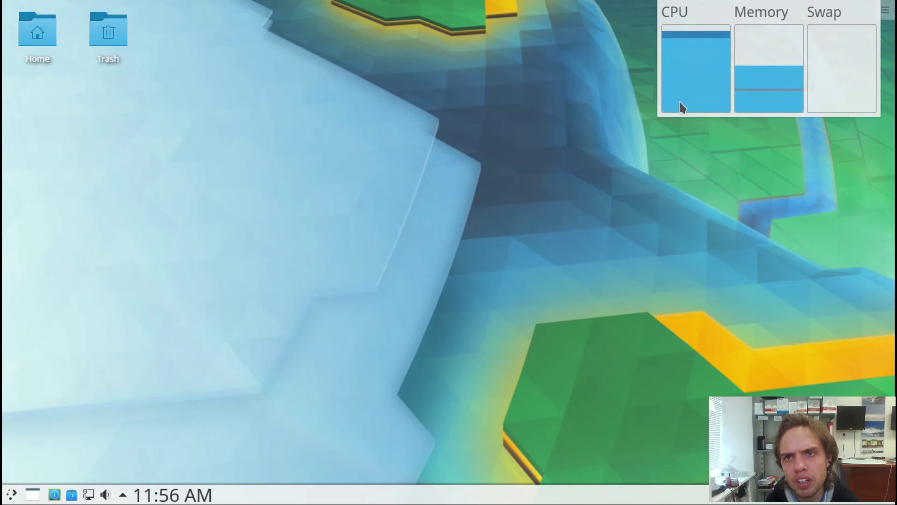
Step: Lock the desktop widgets and unlock them again
{"action": "right_click", "coordinate": [720, 13]}
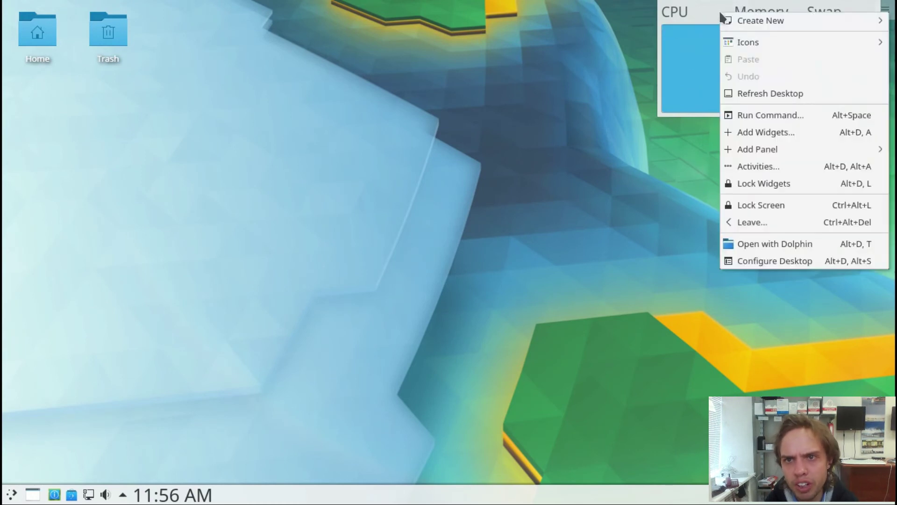
{"action": "left_click", "coordinate": [758, 182]}
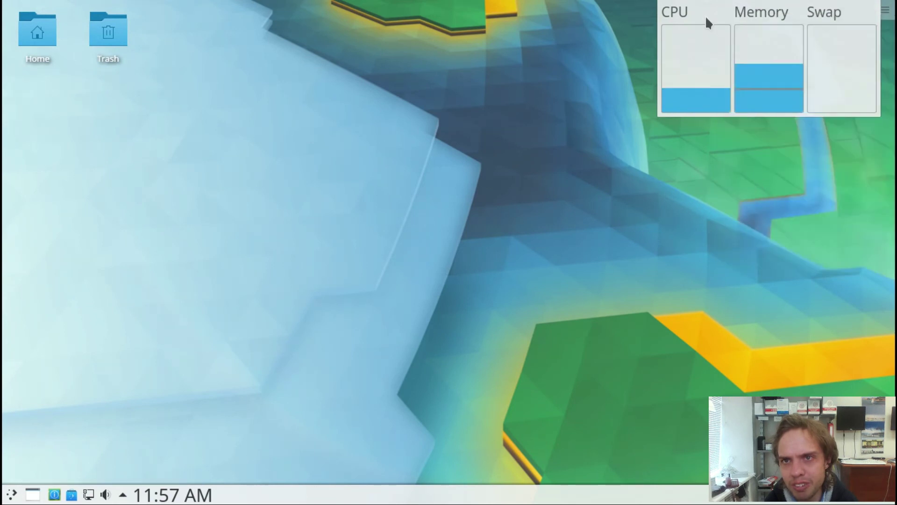
{"action": "right_click", "coordinate": [706, 17]}
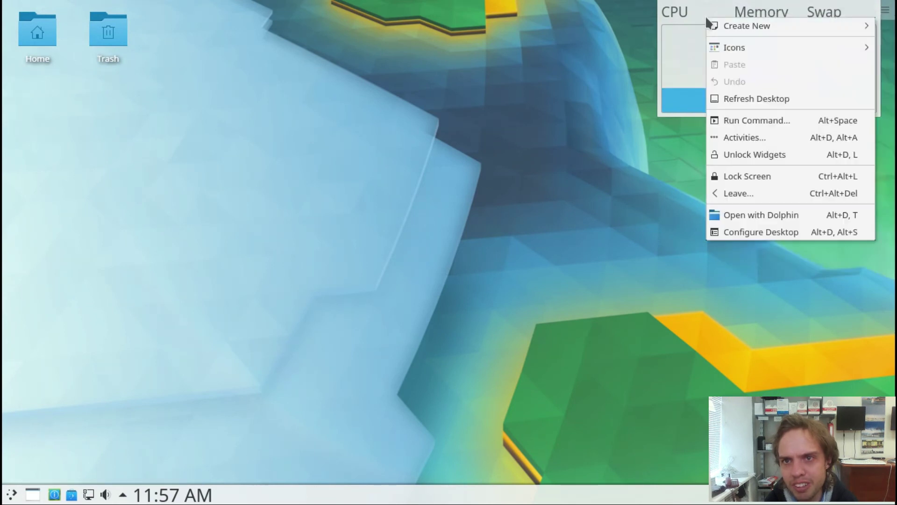
{"action": "left_click", "coordinate": [738, 154]}
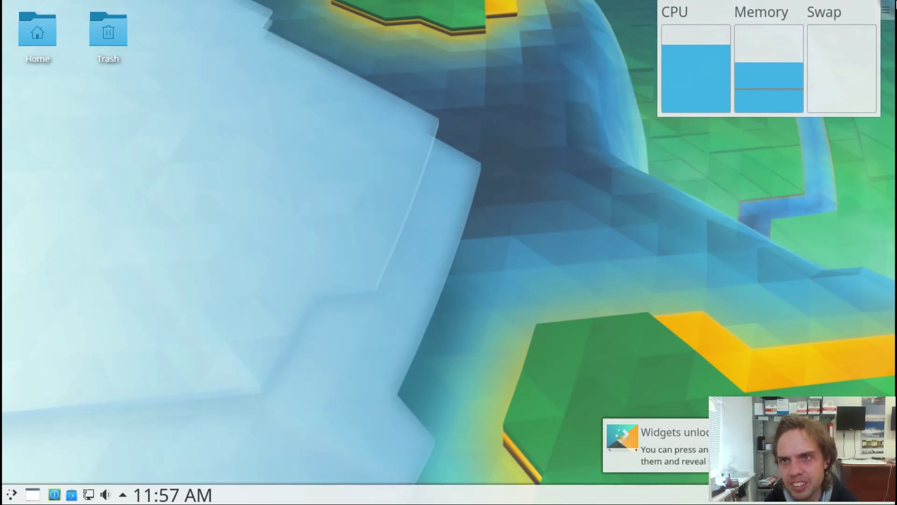
Step: Add the Memory Status widget to the desktop just below the System Load Viewer and close the widget list
{"action": "right_click", "coordinate": [891, 11]}
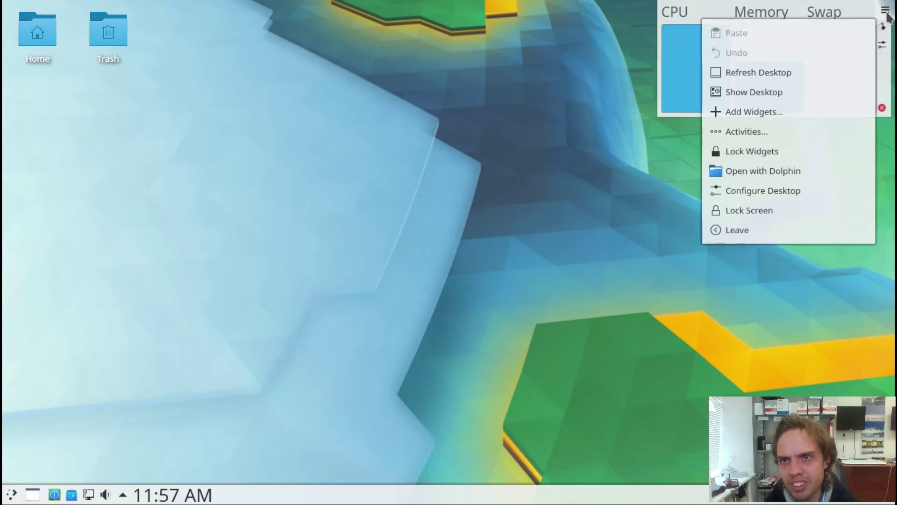
{"action": "left_click", "coordinate": [759, 110]}
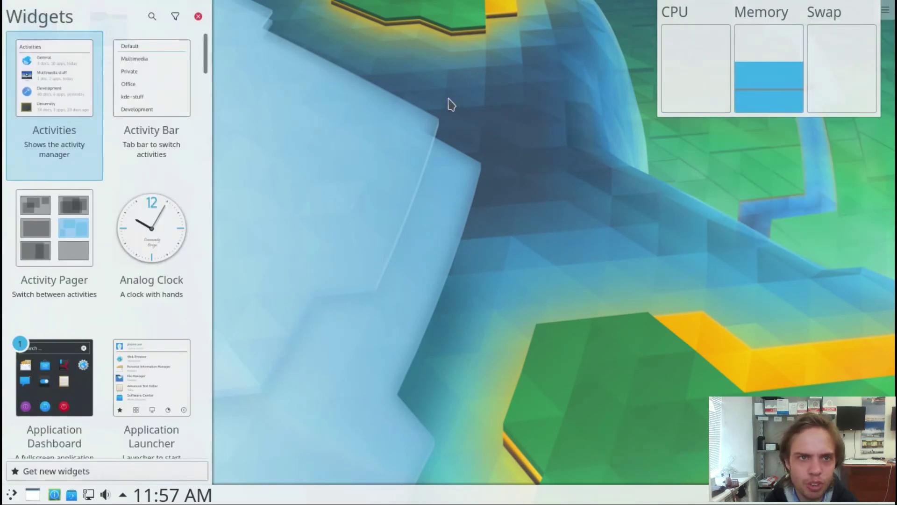
{"action": "left_click_drag", "start_coordinate": [204, 69], "coordinate": [192, 292]}
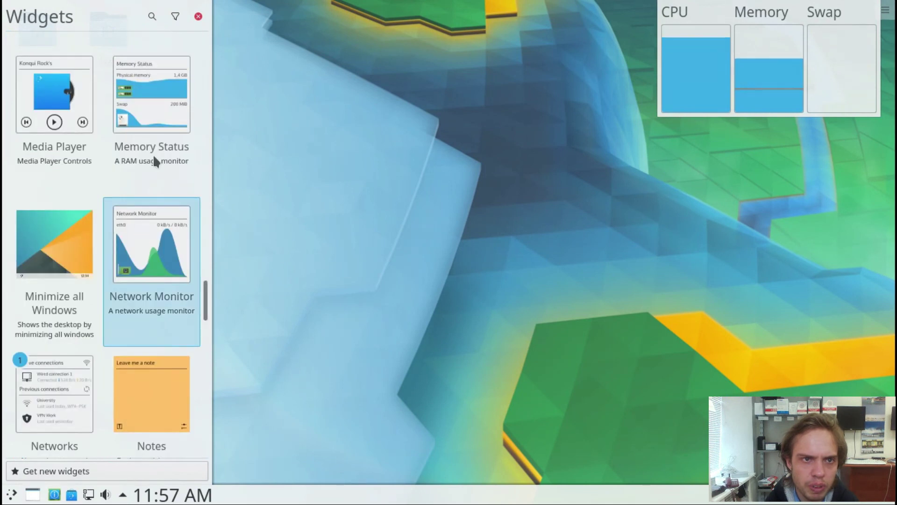
{"action": "left_click_drag", "start_coordinate": [153, 92], "coordinate": [776, 193]}
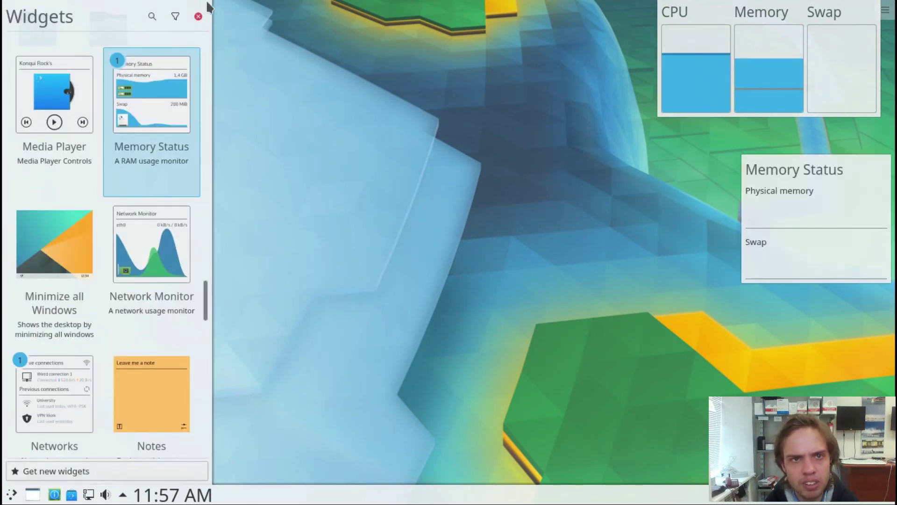
{"action": "left_click", "coordinate": [199, 17]}
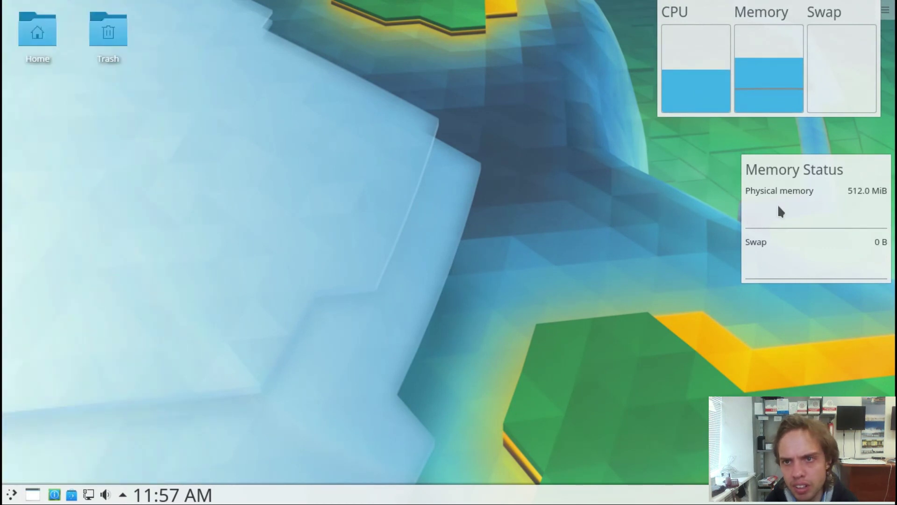
Step: Resize the Memory Status widget, reducing its height and extending it to the left to about twice its width
{"action": "mouse_move", "coordinate": [779, 207]}
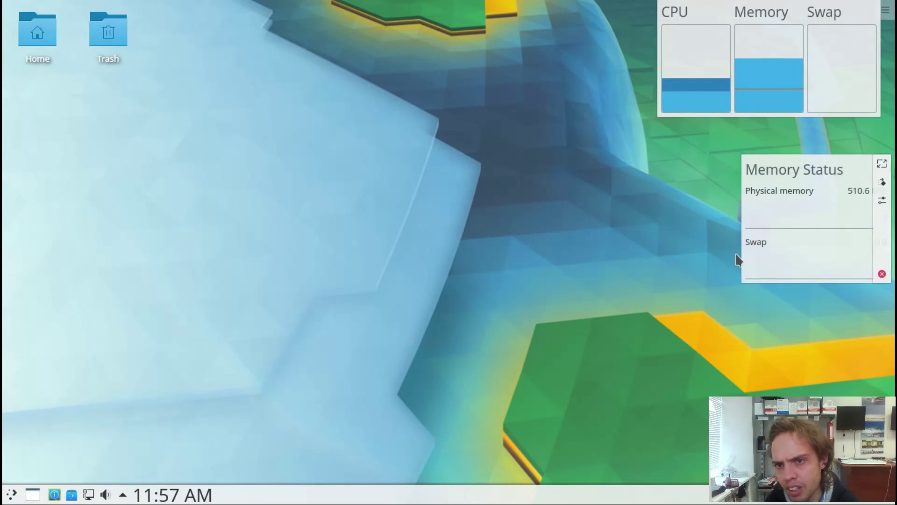
{"action": "left_click_drag", "start_coordinate": [737, 278], "coordinate": [812, 192]}
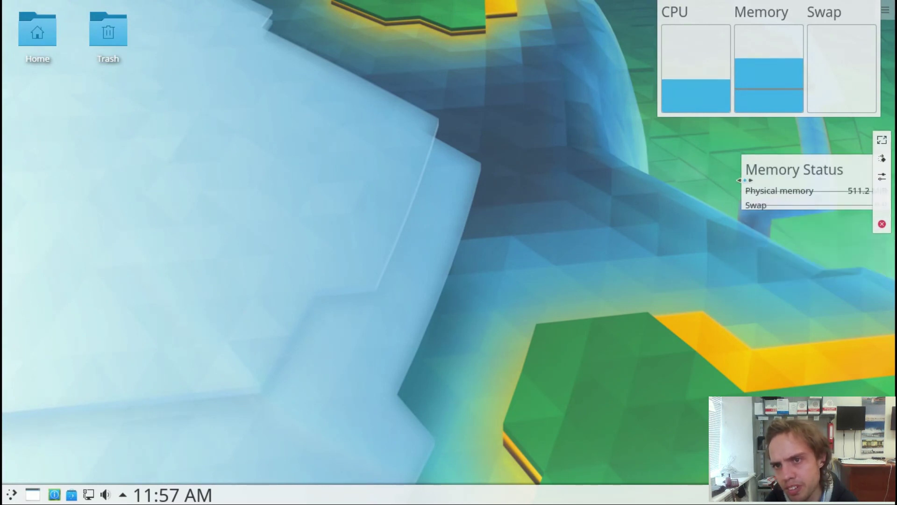
{"action": "left_click_drag", "start_coordinate": [743, 178], "coordinate": [554, 182]}
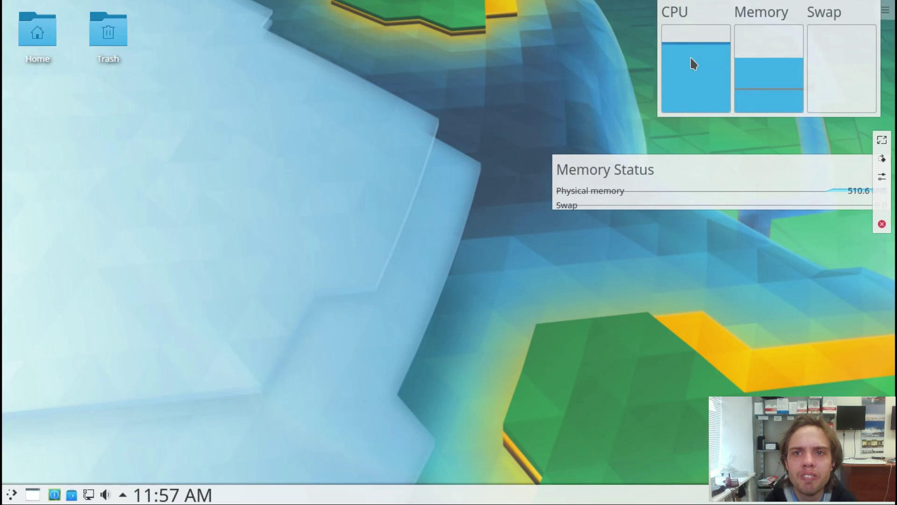